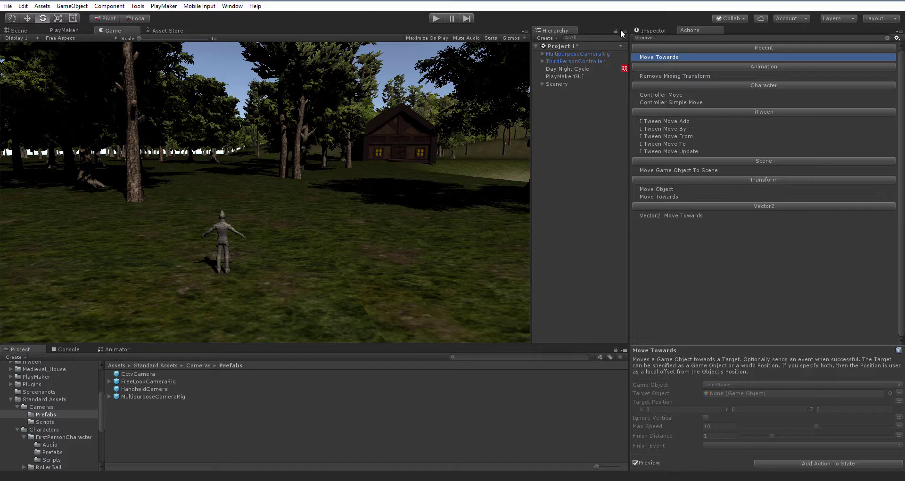
Create an empty game object in the scene and name it Platform.
left_click(548, 38)
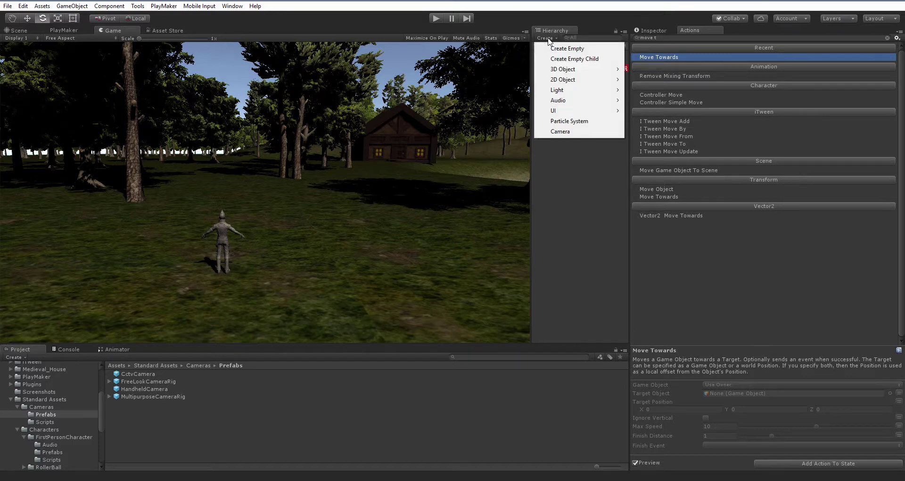
left_click(567, 48)
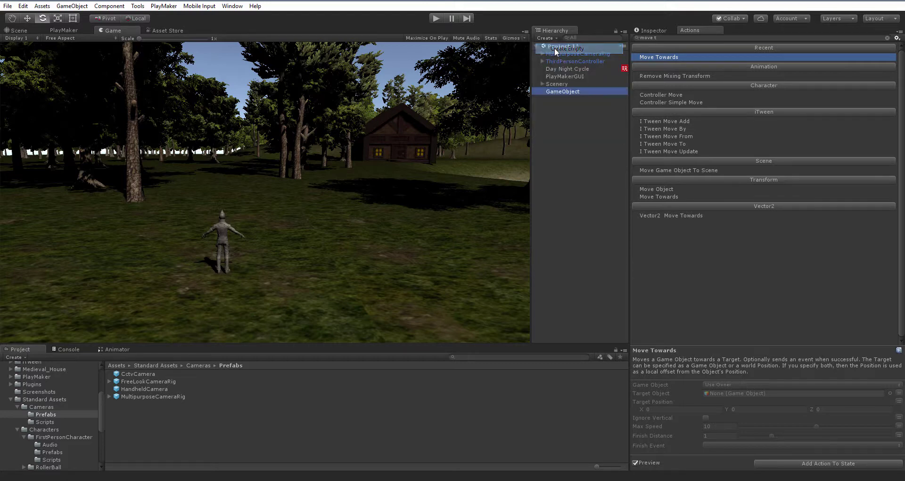
key("F2")
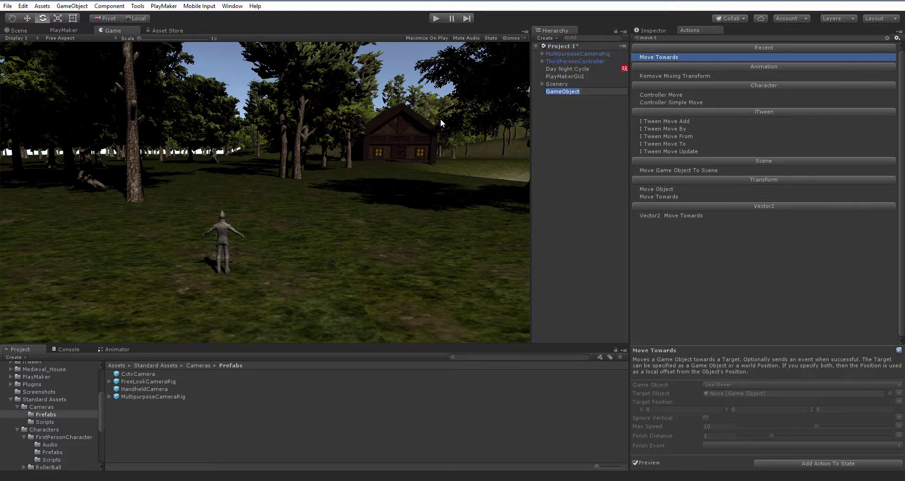
type("Platform")
key("Return")
Examine where Platform sits relative to the character in the Scene view using the Move tool, and check its transform values.
left_click(19, 30)
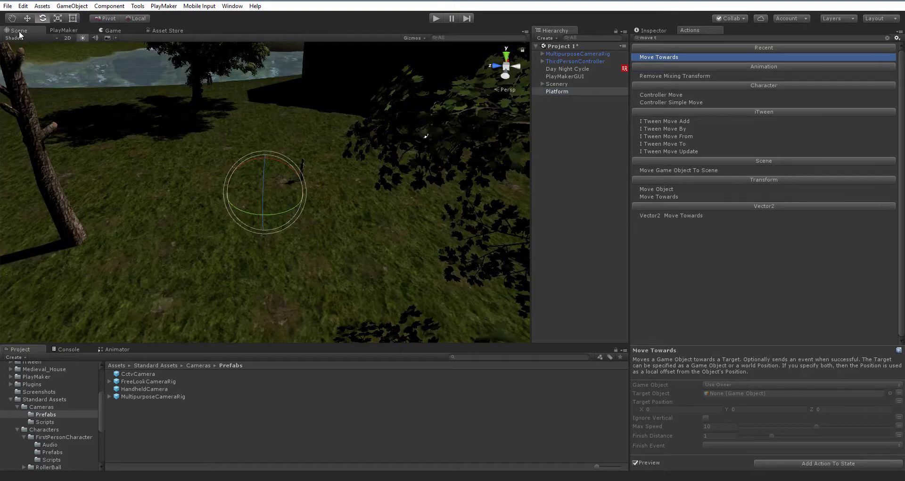
left_click(27, 19)
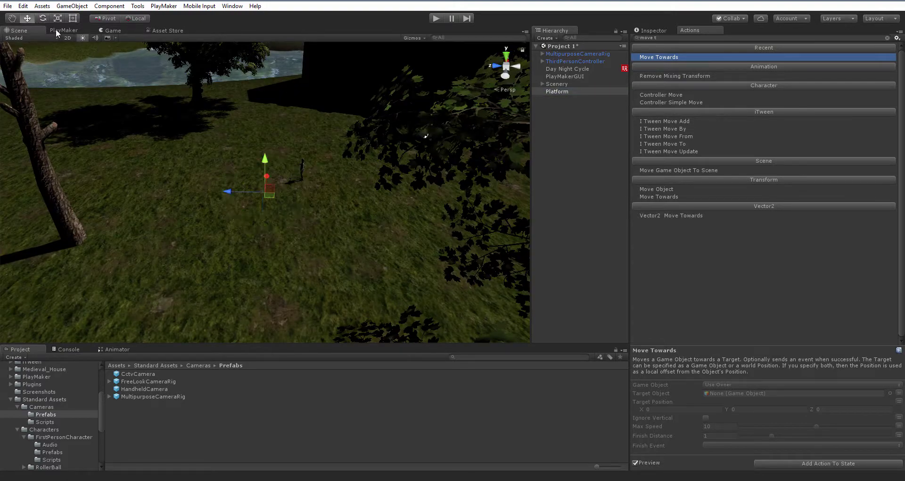
right_click_drag(370, 256, 380, 231)
scroll(380, 231, "down", 3)
right_click_drag(405, 265, 323, 239)
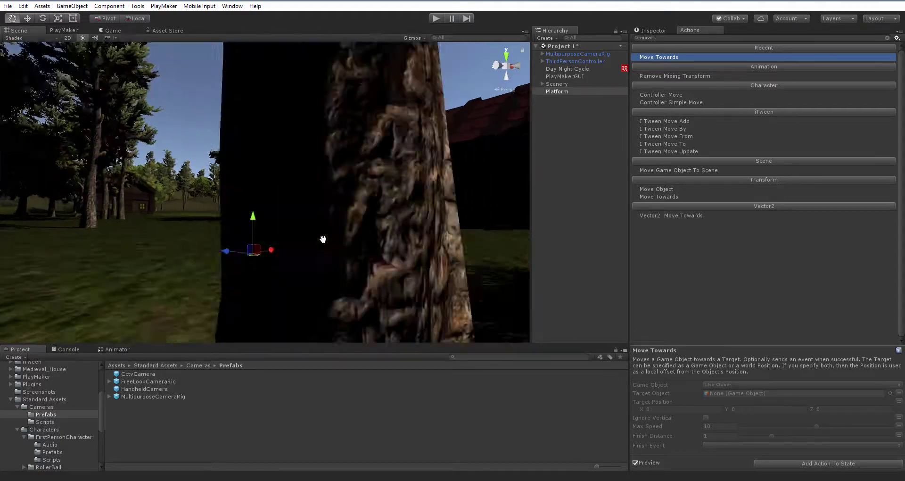
middle_click_drag(323, 238, 299, 251)
right_click_drag(299, 251, 249, 271)
middle_click_drag(249, 272, 211, 270)
right_click_drag(211, 270, 352, 262)
middle_click_drag(351, 263, 455, 269)
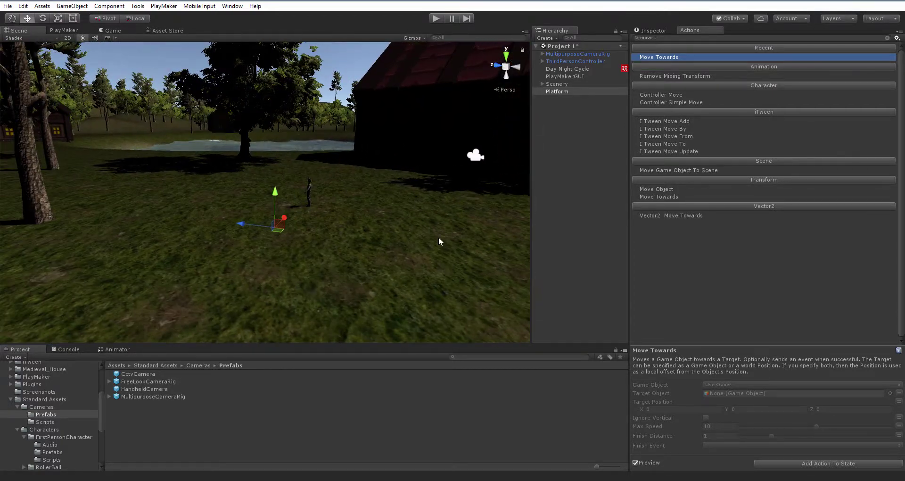
left_click(653, 30)
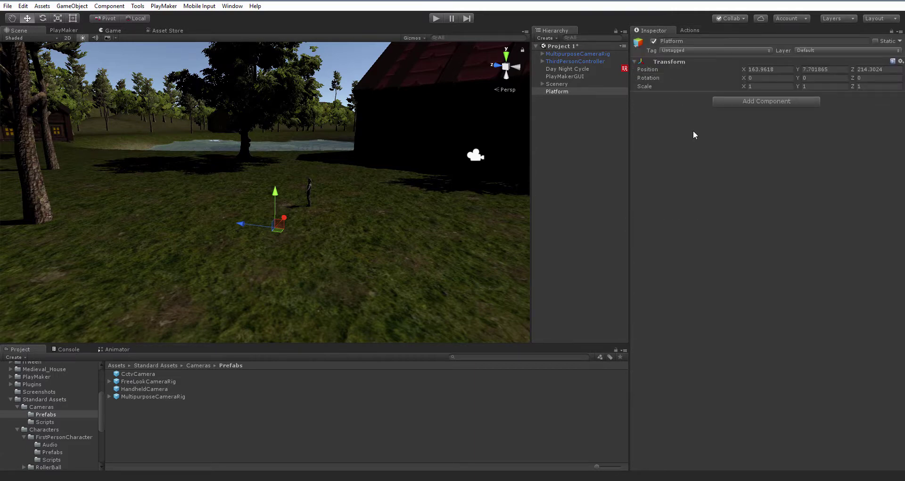
Add a cube as a child of Platform and raise Platform above the ground to a Y position of about 10.01.
right_click(563, 92)
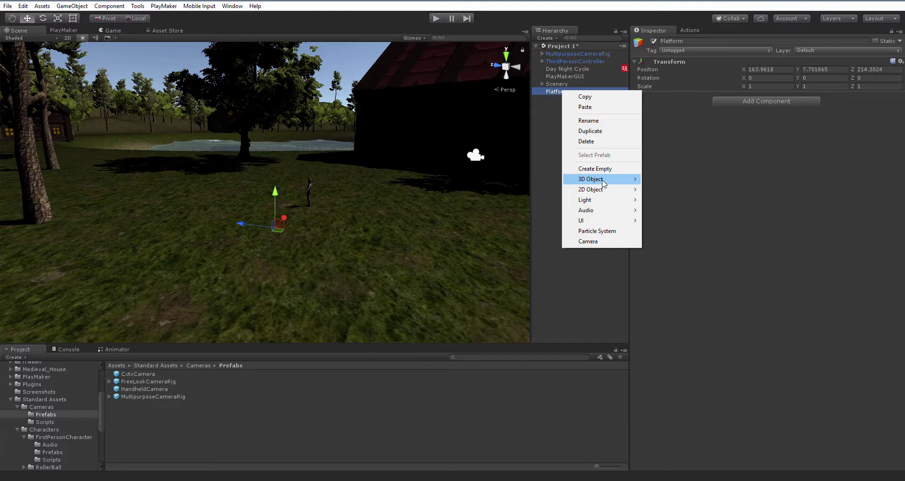
mouse_move(603, 182)
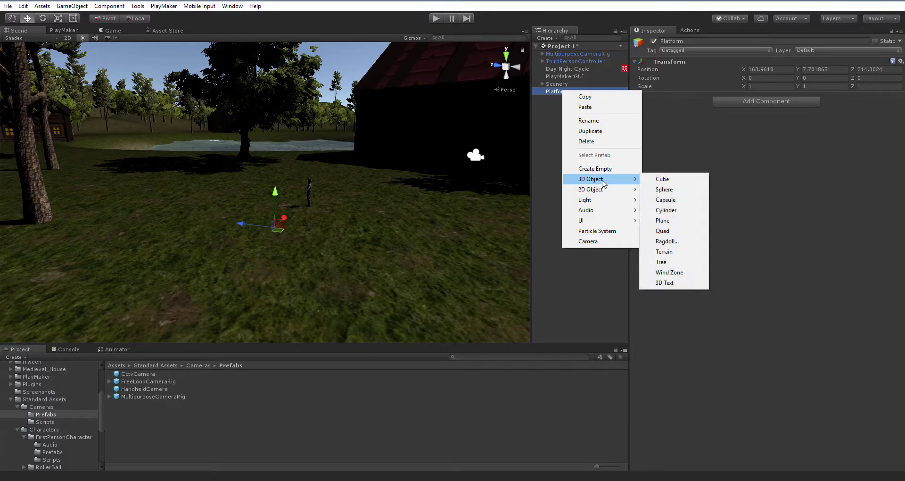
left_click(679, 185)
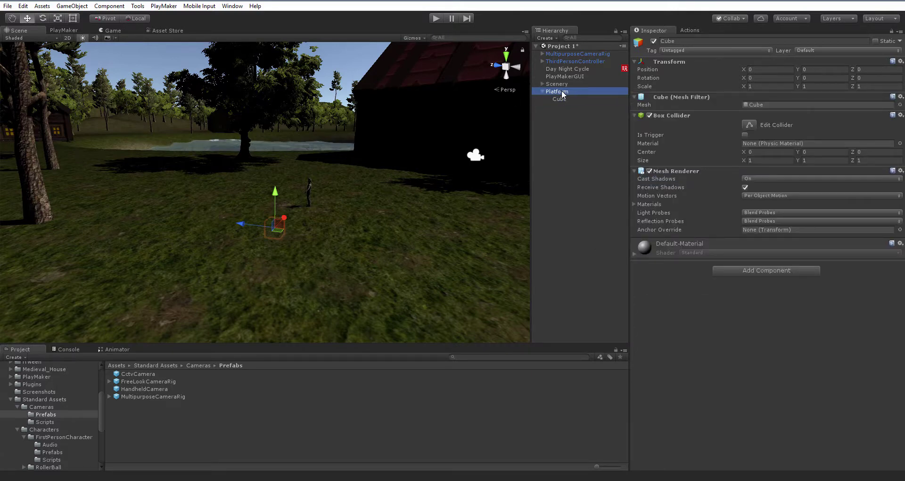
left_click_drag(277, 197, 276, 161)
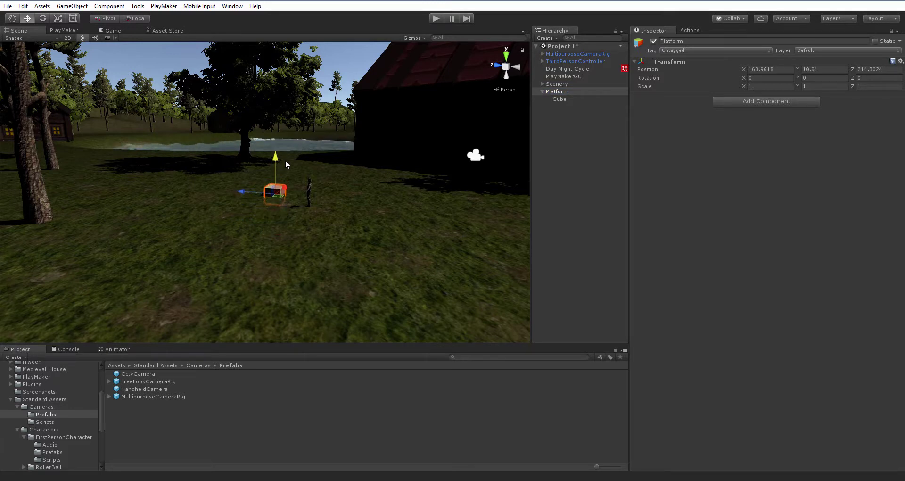
Flatten the child cube into a slab by setting its scale to X 4, Y 0.2, Z 4.
double_click(561, 99)
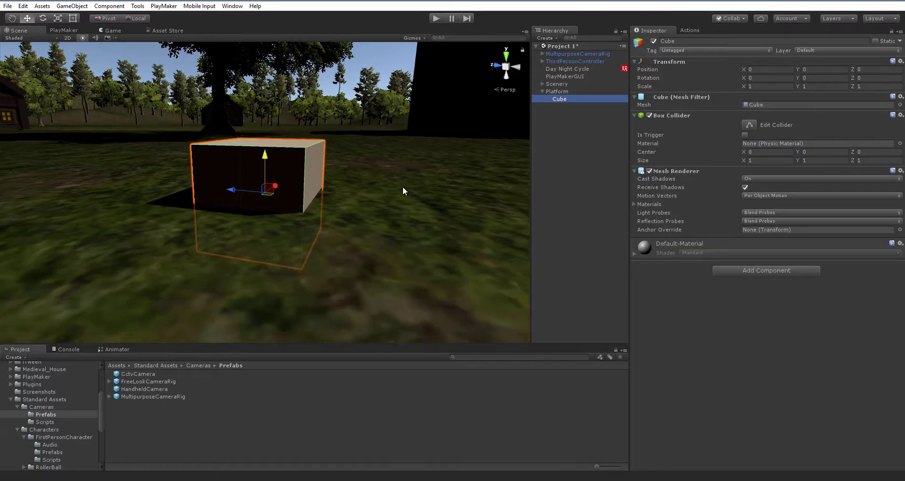
right_click_drag(404, 187, 421, 202)
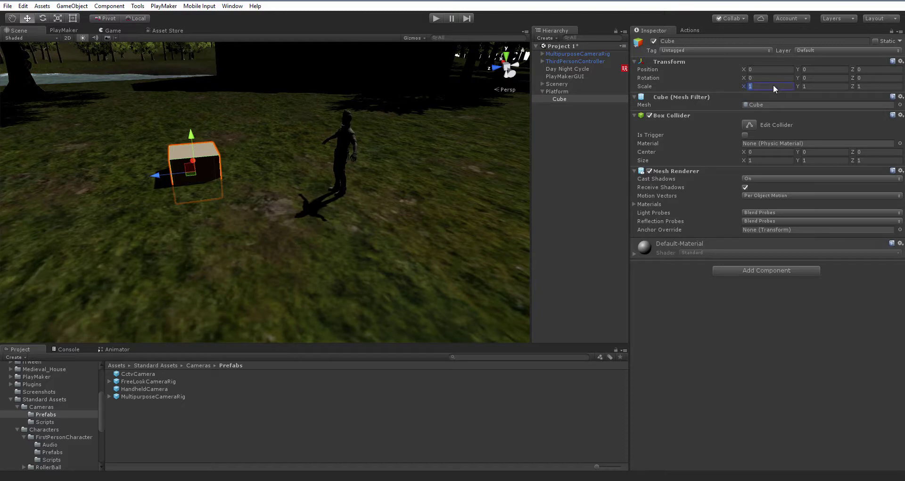
type("4")
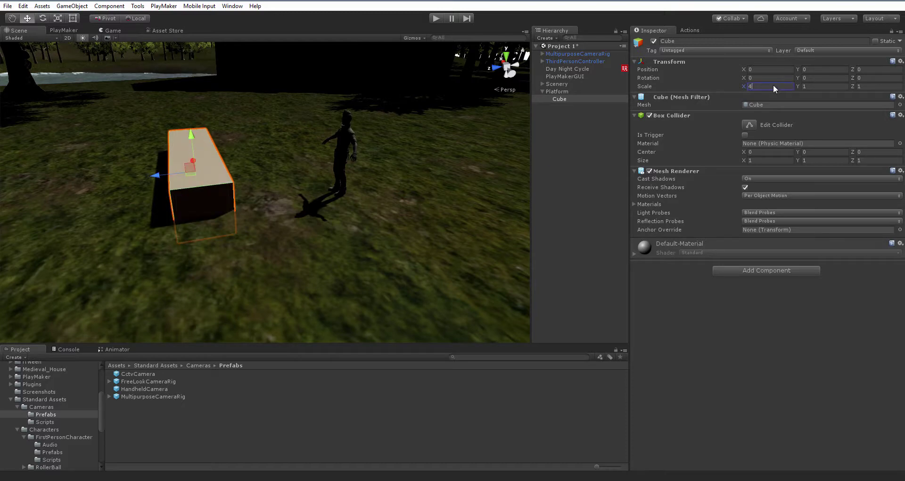
key("Tab")
type(".2")
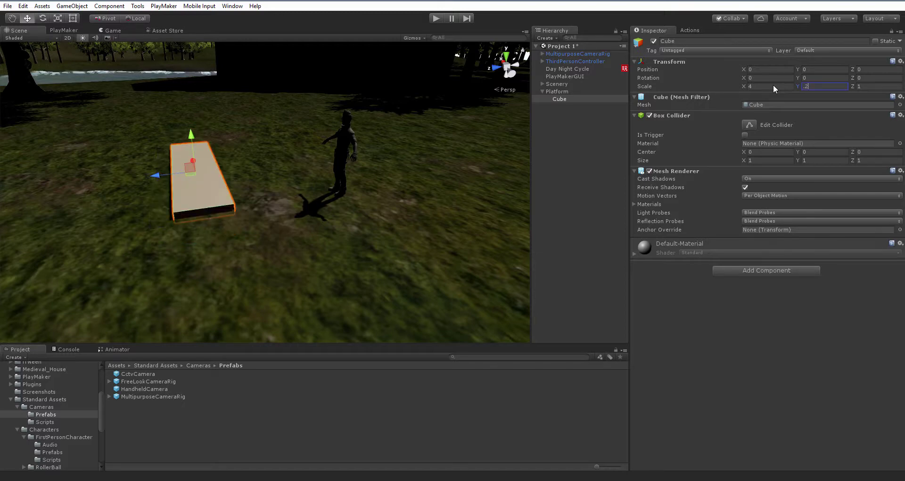
key("Tab")
type("4")
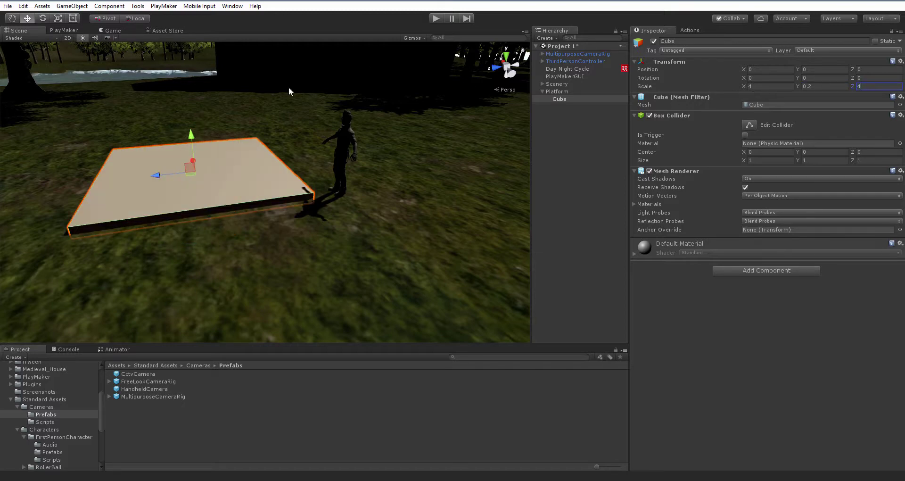
Move the parent Platform object away from the character along the Z axis to about 217.09.
left_click(157, 177)
left_click(558, 91)
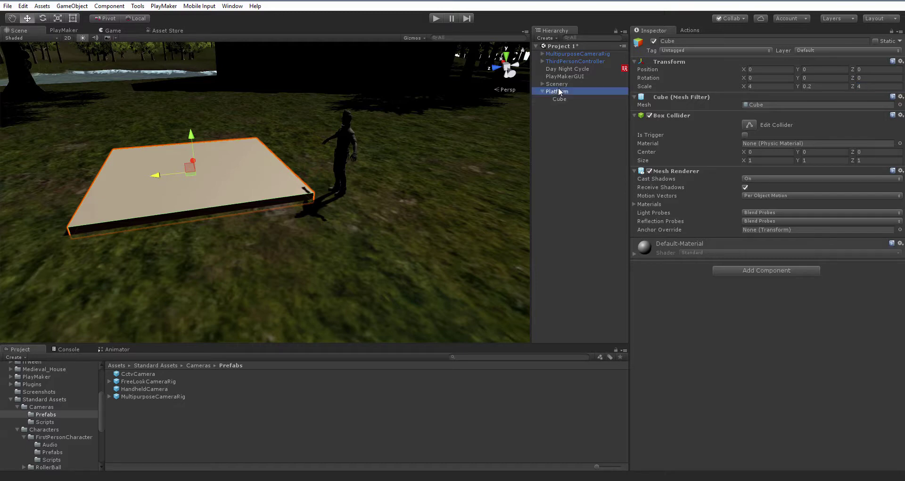
key("f")
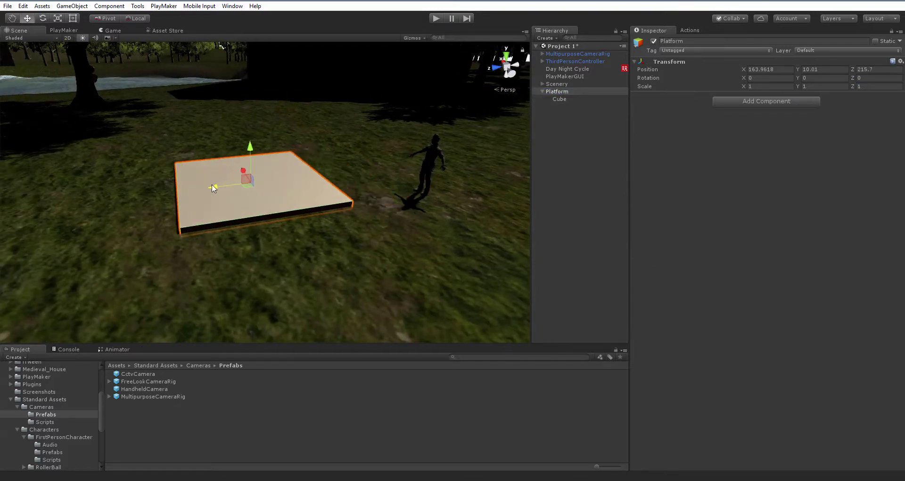
left_click_drag(213, 189, 170, 191)
Add a second Box Collider to the cube and enable Is Trigger on it.
left_click(561, 99)
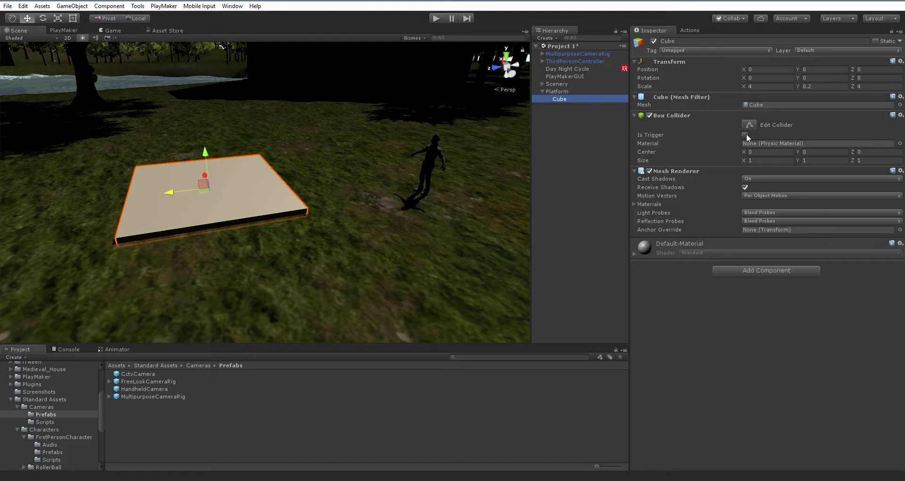
left_click(768, 270)
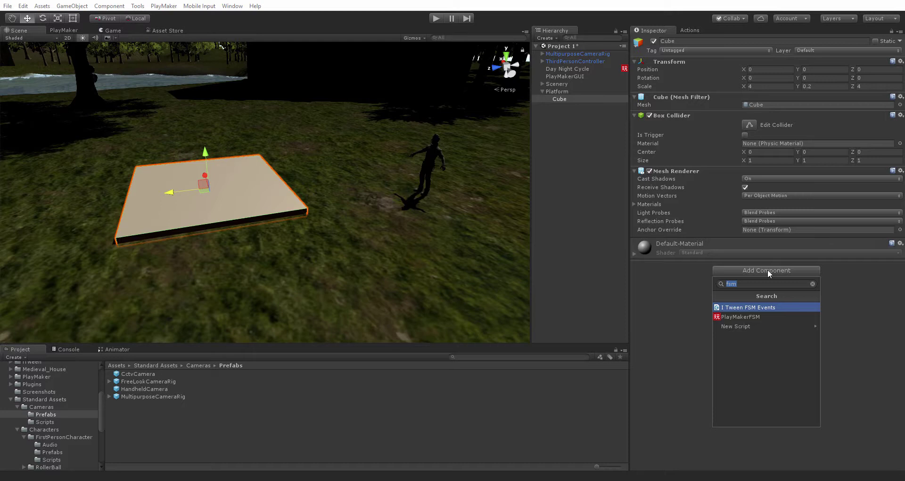
type("box")
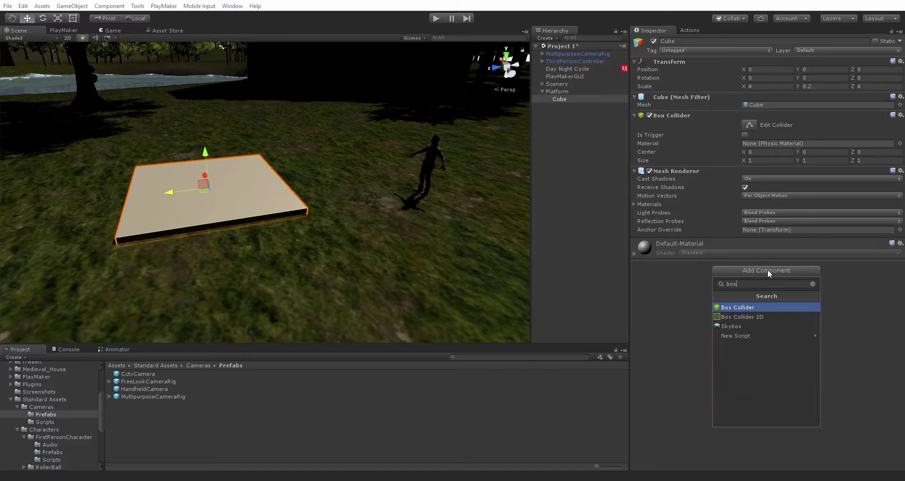
key("Return")
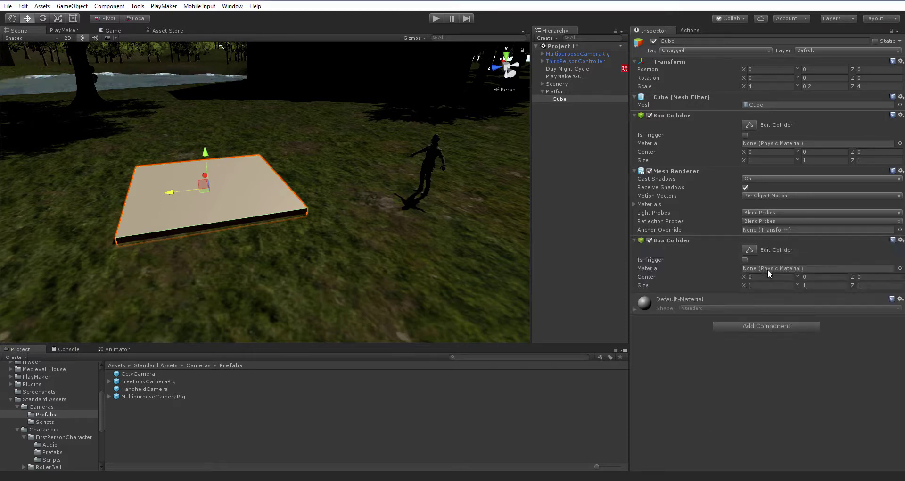
left_click(745, 260)
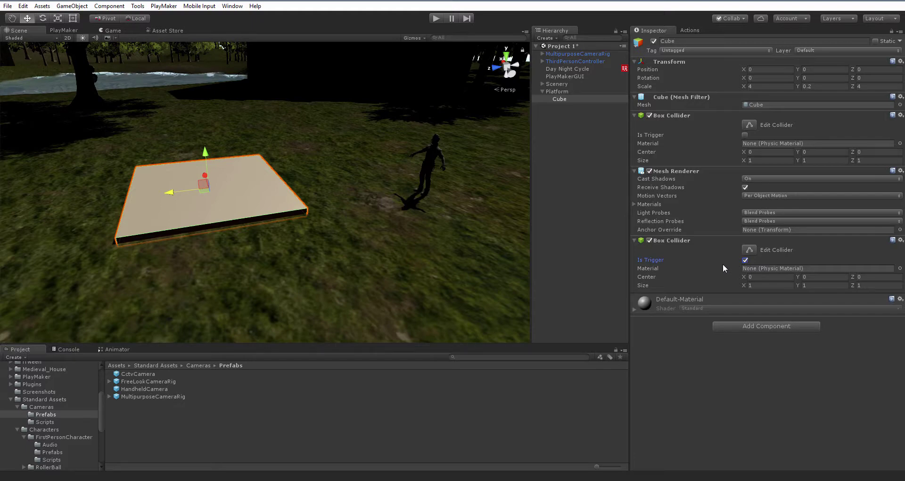
Extend the trigger collider above the slab by setting its Y size to 2 and its Y center to about 1.3.
left_click(799, 277)
type("0.5")
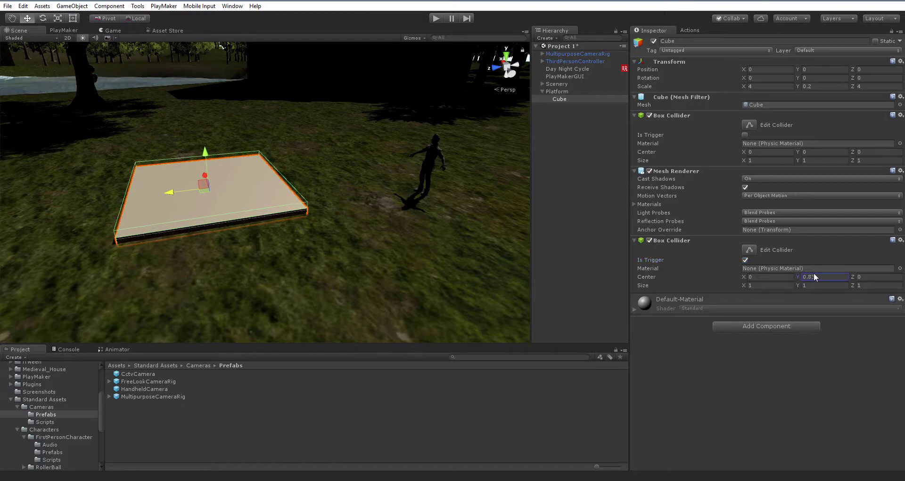
left_click_drag(814, 272, 815, 273)
key("BackSpace")
key("BackSpace")
type("8")
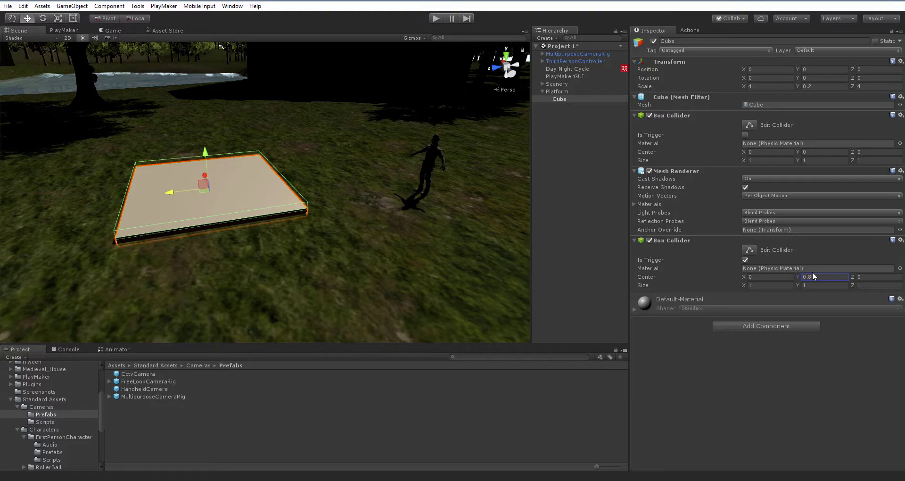
right_click_drag(318, 183, 417, 165)
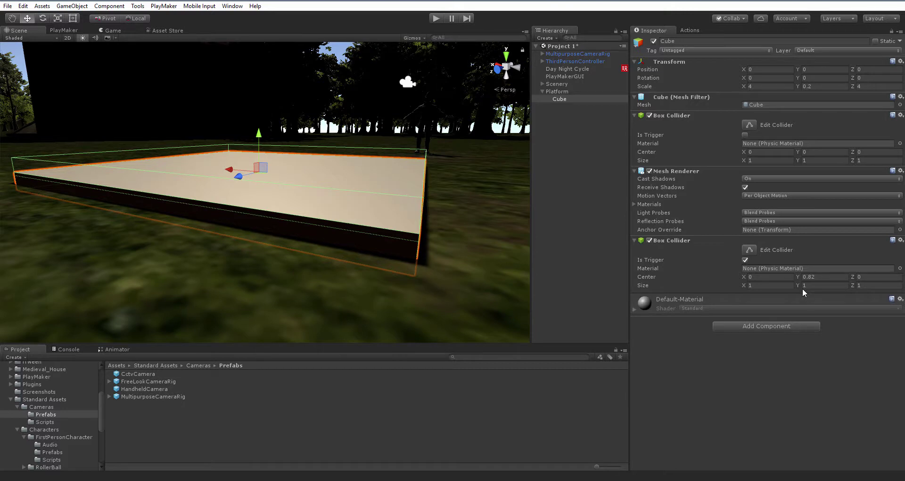
type("2")
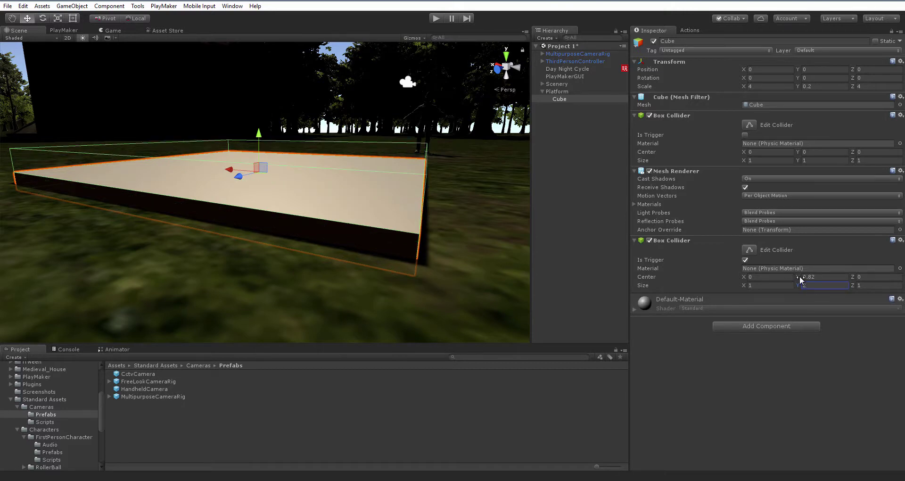
left_click_drag(800, 276, 810, 276)
right_click_drag(463, 191, 355, 219)
right_click_drag(367, 256, 350, 255)
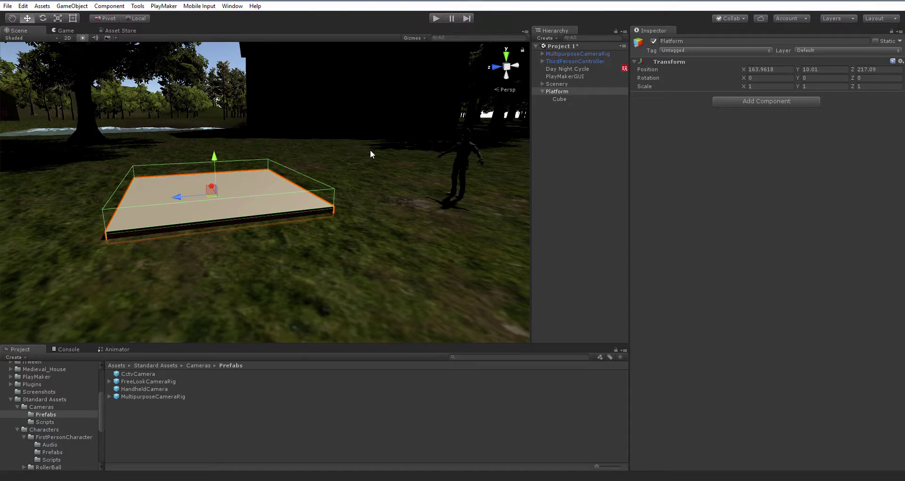
Add a PlayMakerFSM component to the cube and name the FSM Moving Platform.
left_click(558, 100)
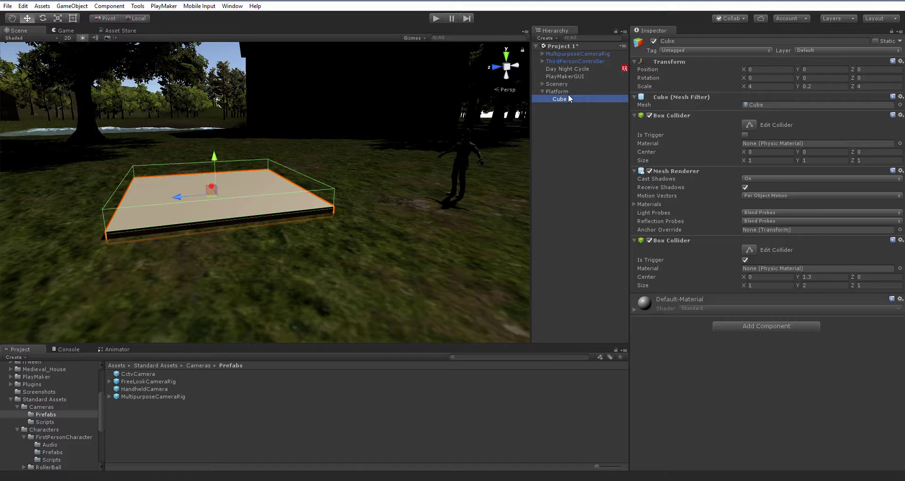
left_click(750, 326)
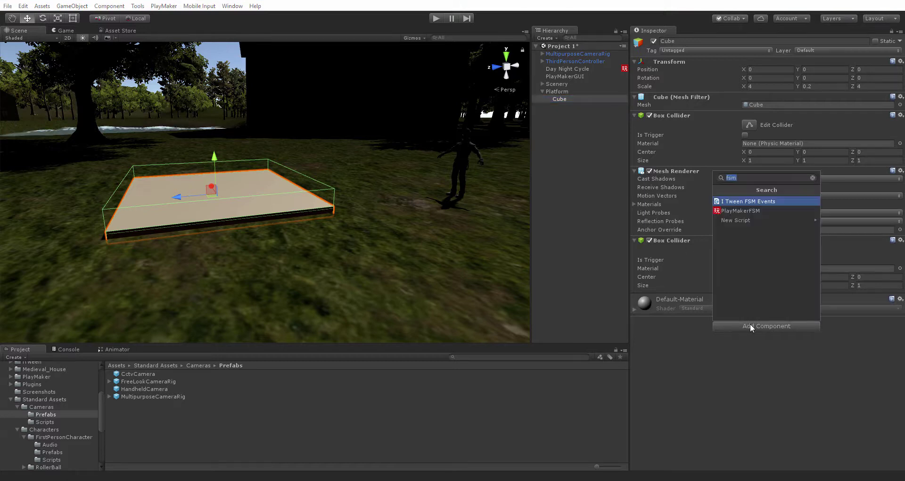
key("Down")
key("Return")
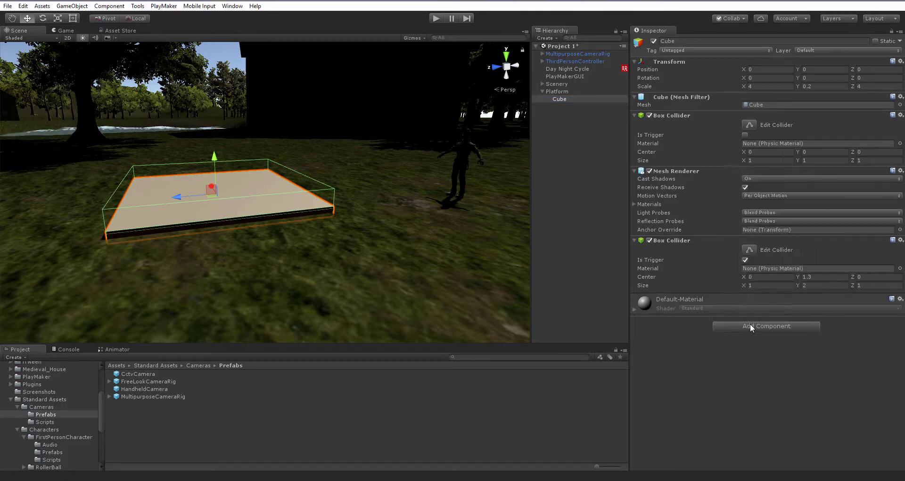
left_click(720, 303)
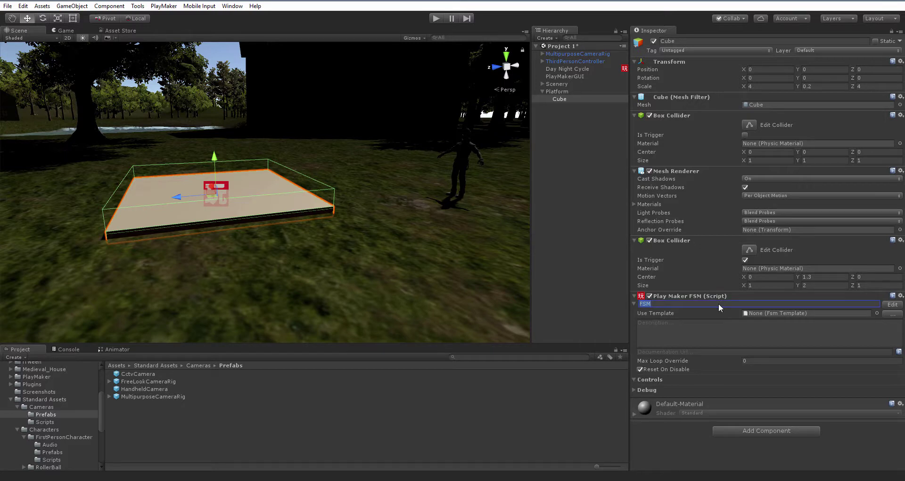
type("Moving Platf")
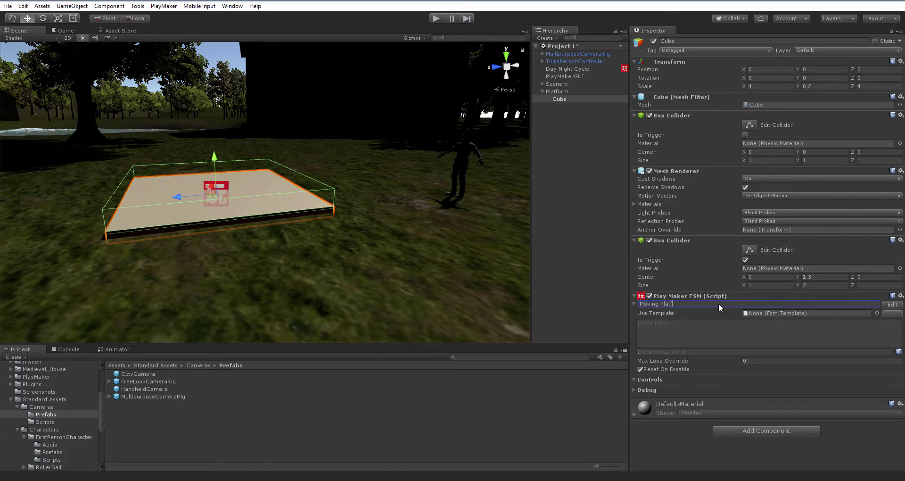
type("orm")
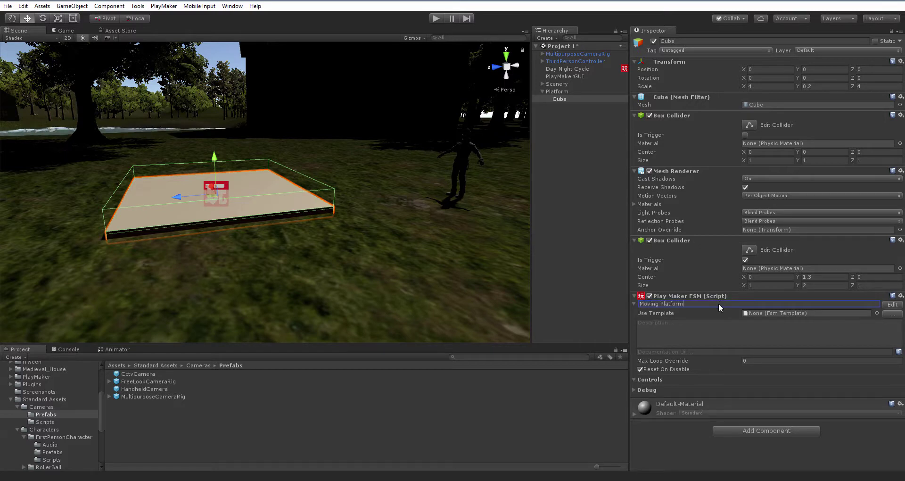
Open the Moving Platform FSM for editing, dock its editor beside the Scene view, and name the first state Wait for Enter.
left_click(892, 304)
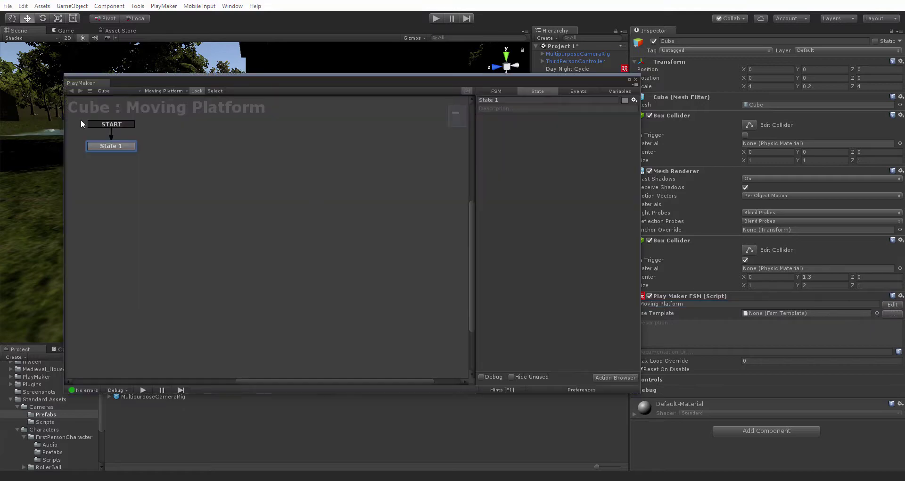
left_click_drag(94, 82, 156, 31)
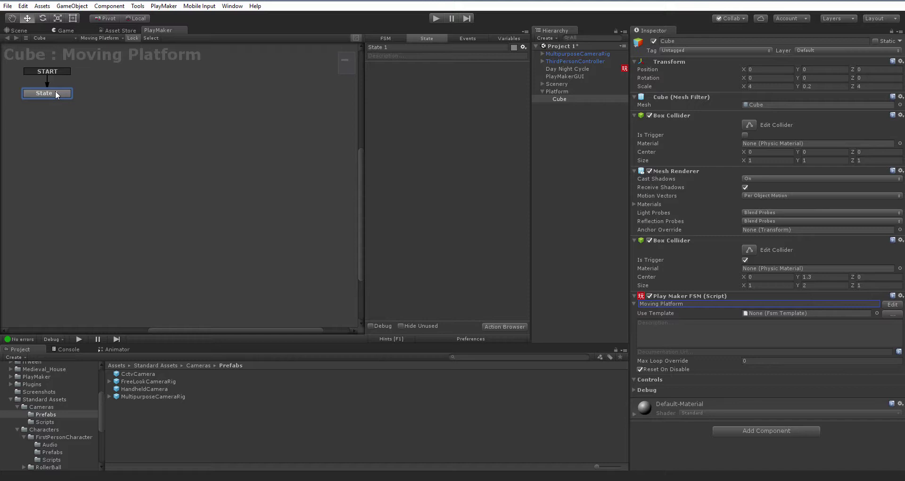
left_click(414, 47)
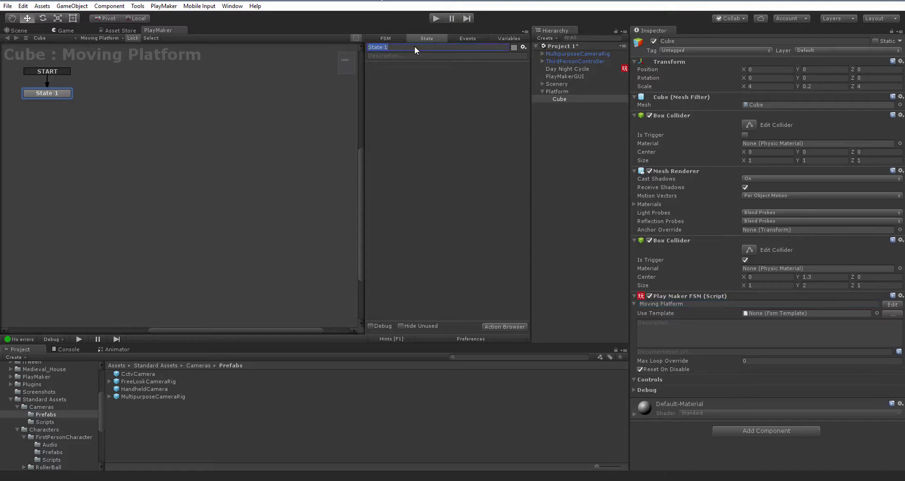
type("Wait for Enter")
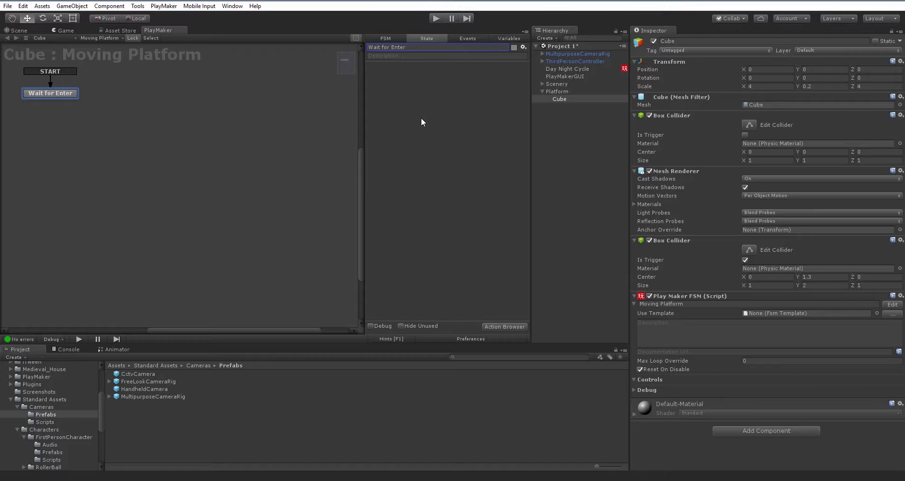
Dock the action browser beside the Inspector and add a Trigger Event action to the Wait for Enter state.
left_click(503, 327)
left_click_drag(420, 121, 576, 38)
type("trigger")
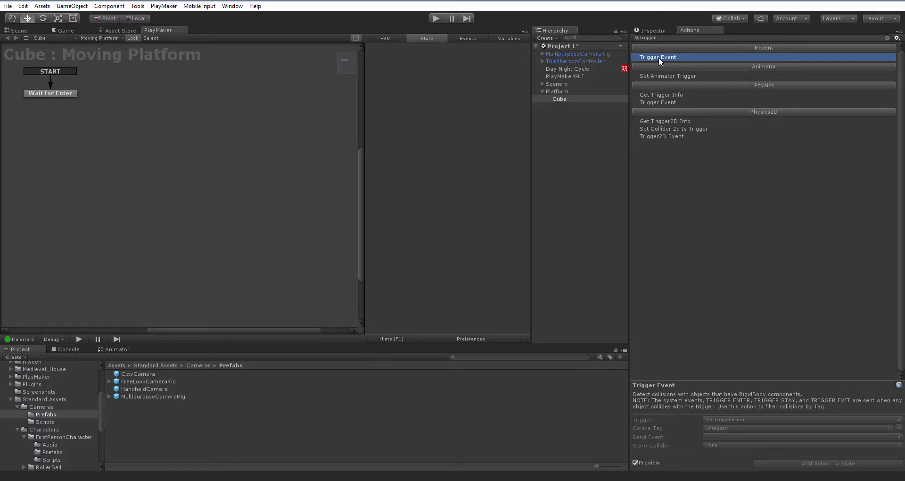
left_click(53, 92)
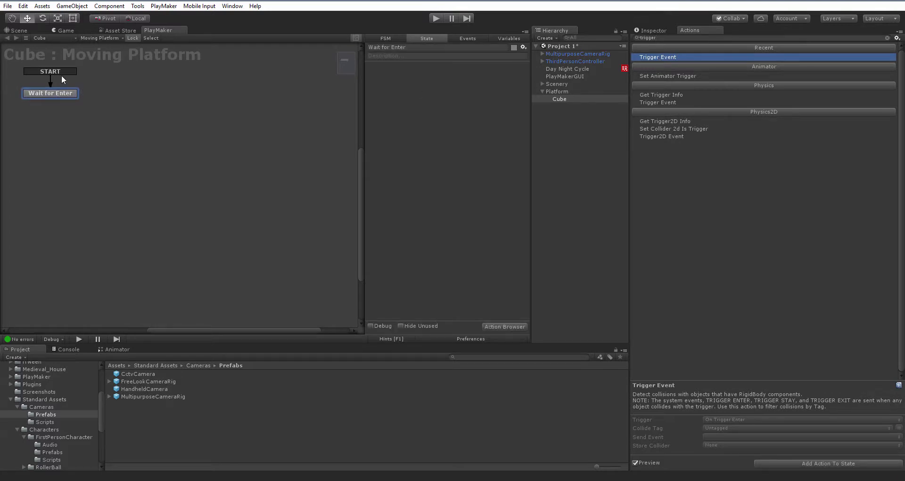
double_click(683, 58)
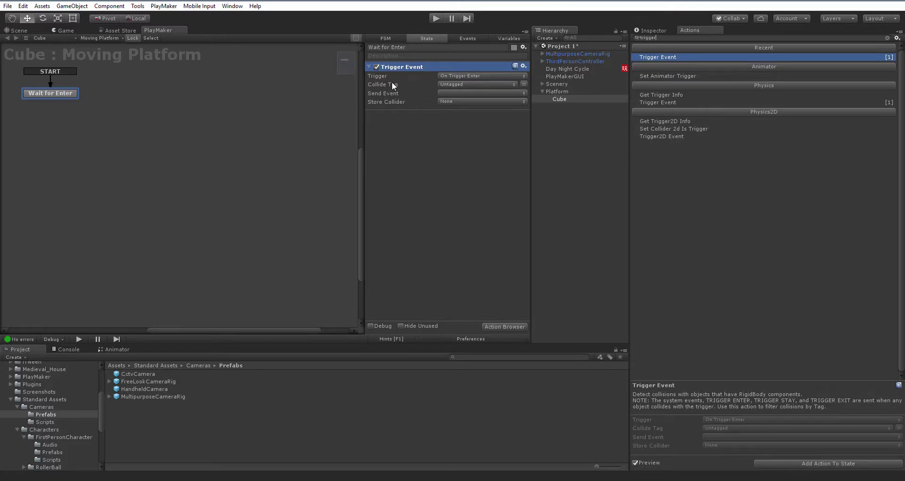
Configure the Trigger Event action with On Trigger Enter as the trigger and Player as the collide tag.
left_click(456, 76)
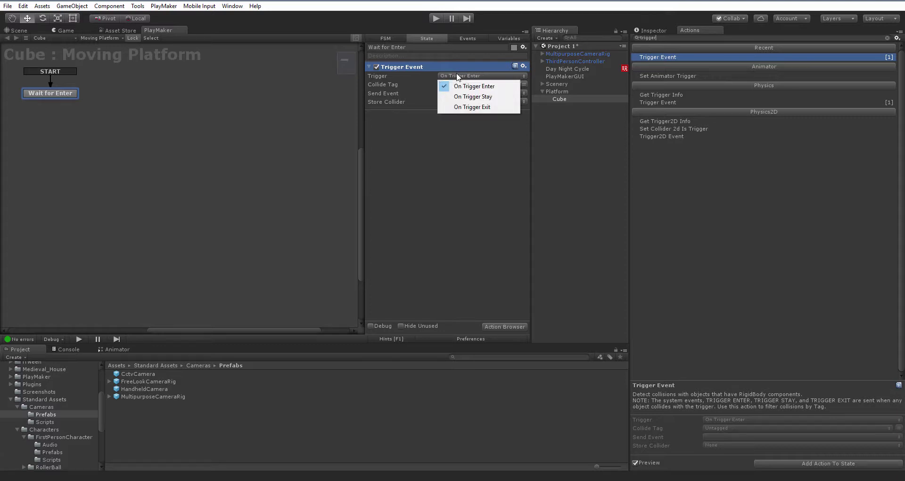
left_click(494, 87)
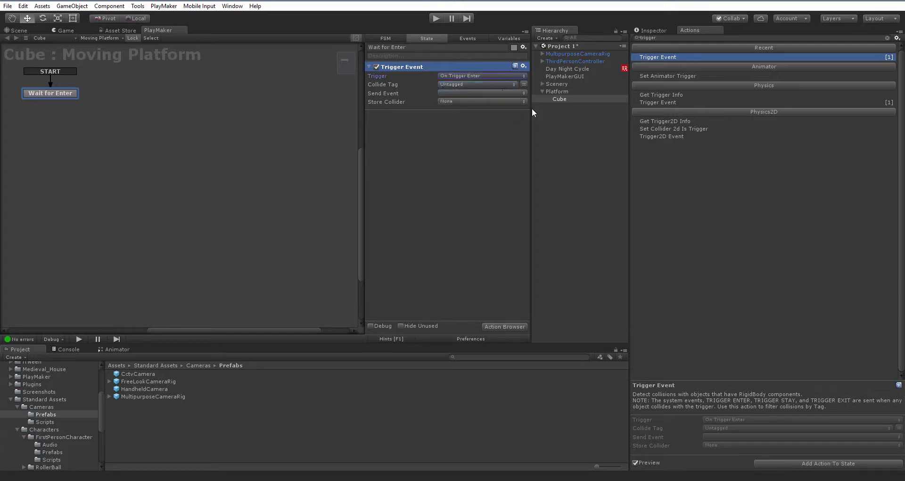
left_click(449, 84)
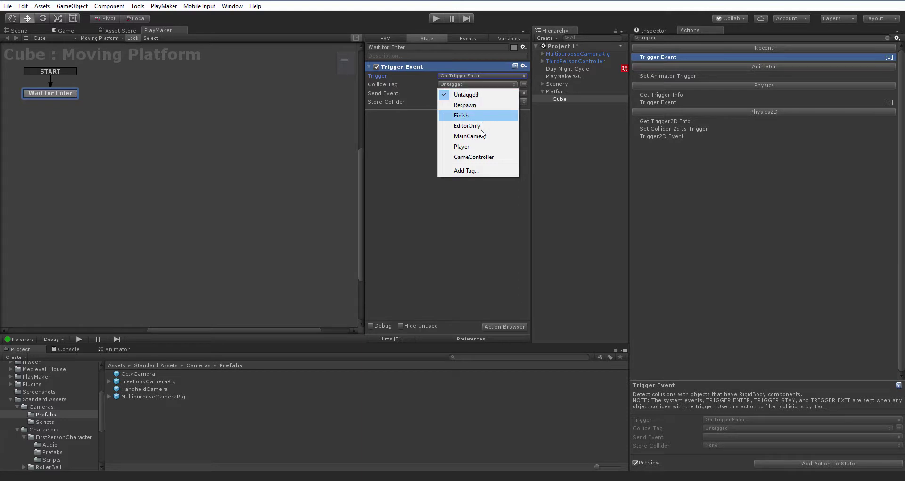
left_click(477, 146)
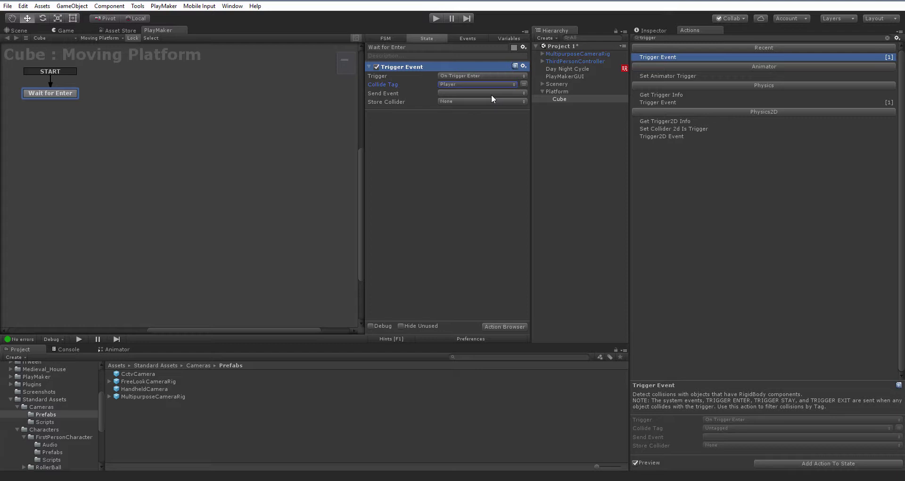
Add a second state below Wait for Enter and name it Moving Up.
right_click(89, 124)
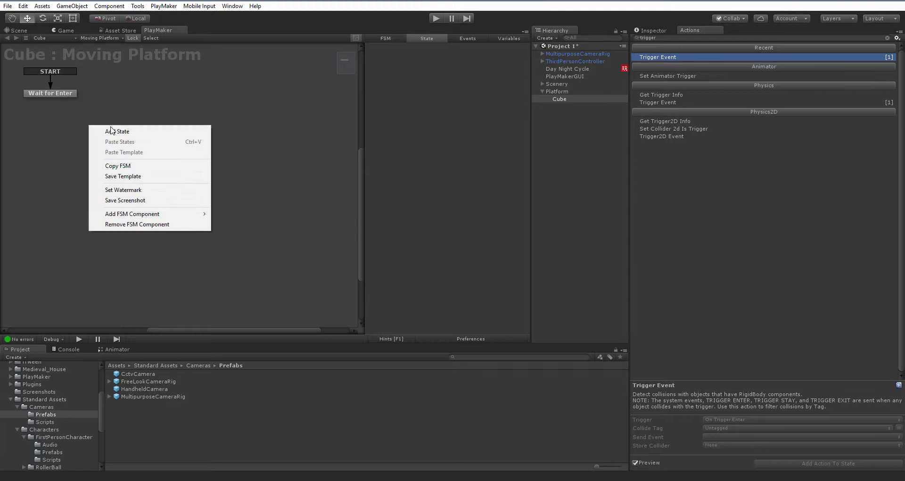
left_click(103, 128)
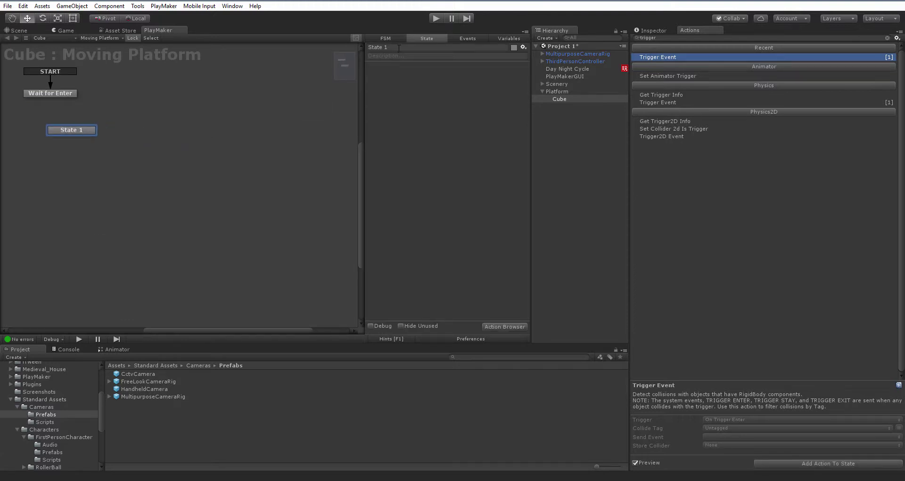
left_click(399, 47)
type("Moving")
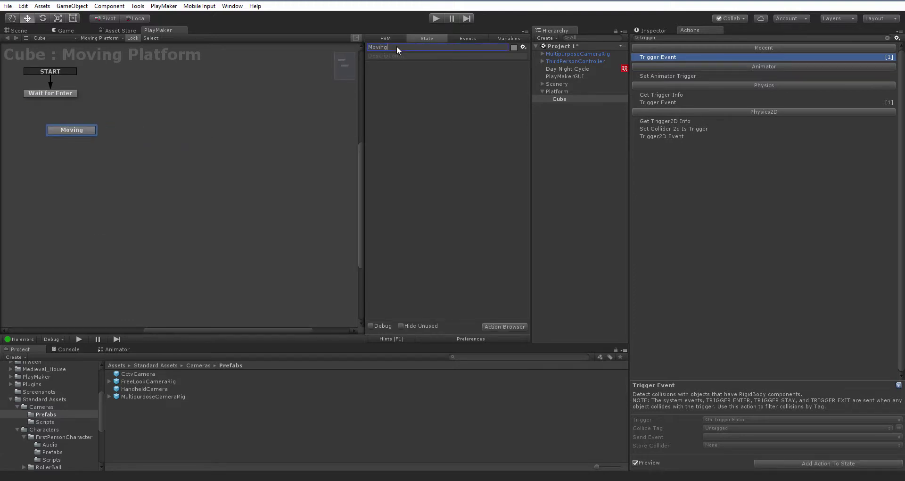
type(" Up")
Create an FSM event named Go To Move Up.
left_click(471, 37)
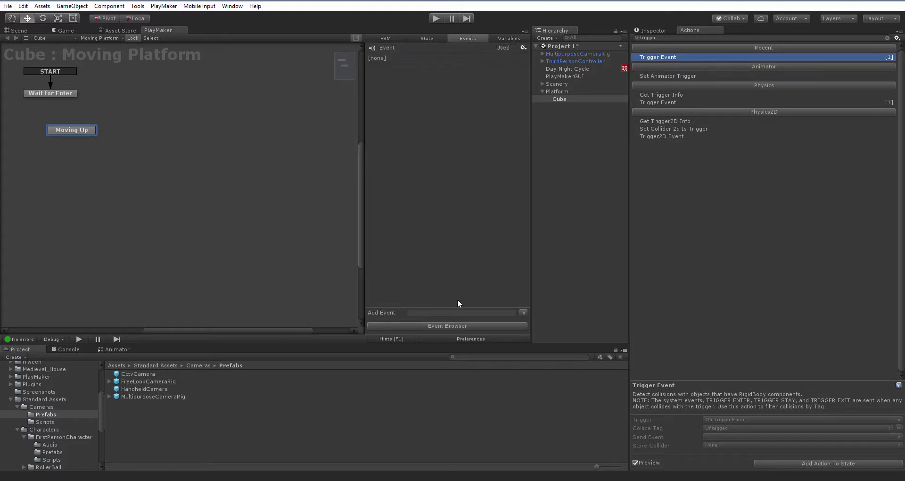
left_click(458, 312)
type("Go TO M")
key("BackSpace")
key("BackSpace")
key("BackSpace")
type("o Move Up")
key("Return")
Add a Go To Move Up transition to the Wait for Enter state and link it to the Moving Up state.
right_click(56, 92)
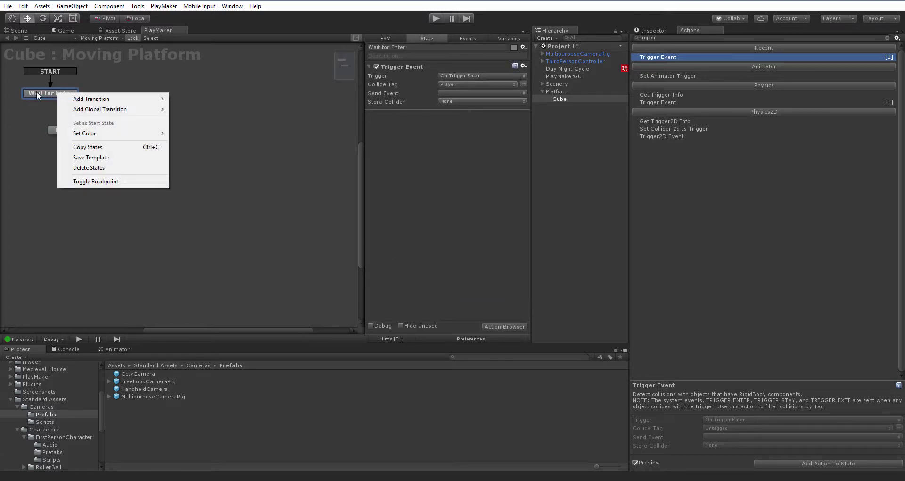
mouse_move(141, 99)
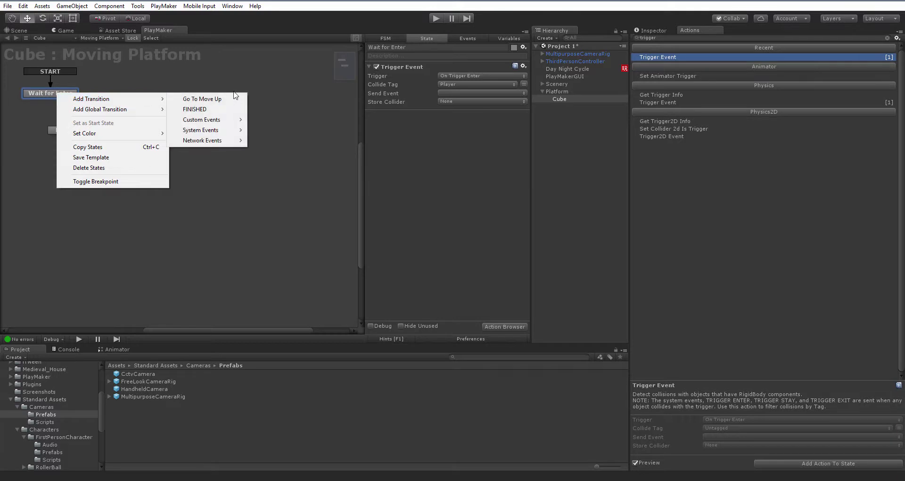
left_click(203, 99)
left_click_drag(72, 101, 69, 126)
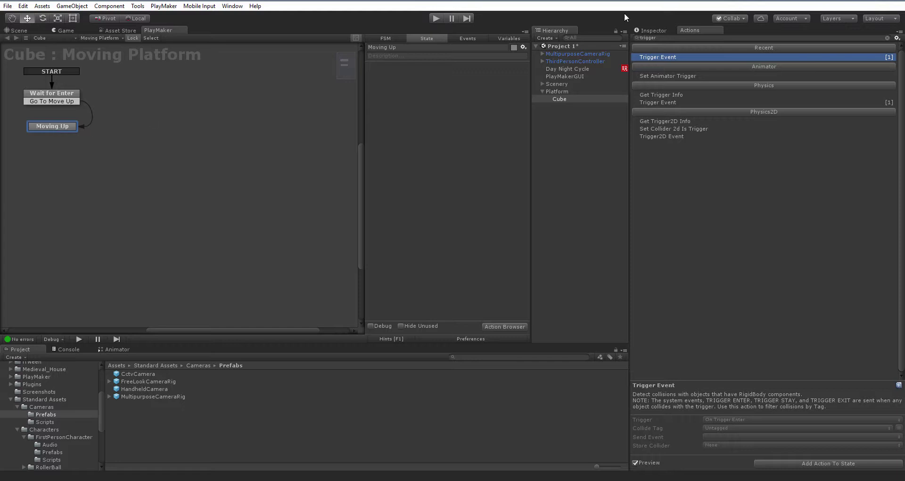
Add a Move Towards action to the Moving Up state and set its max speed to 2.
double_click(682, 37)
type("move")
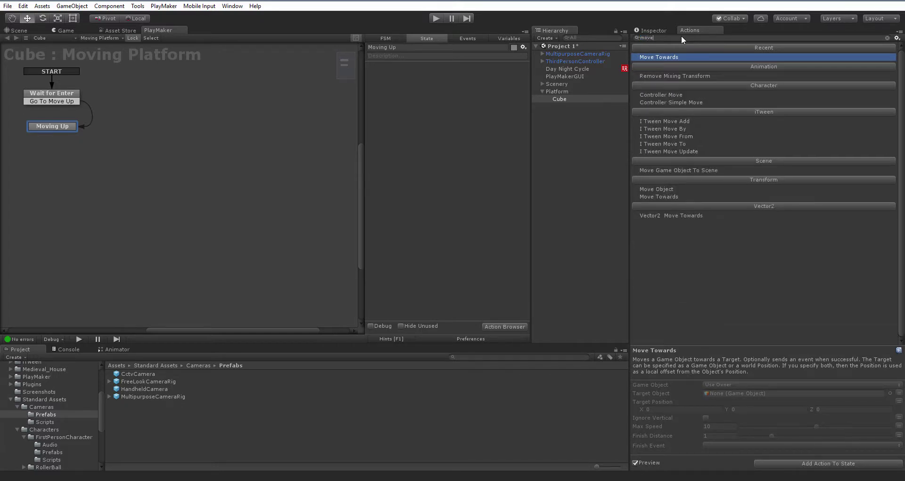
key("Return")
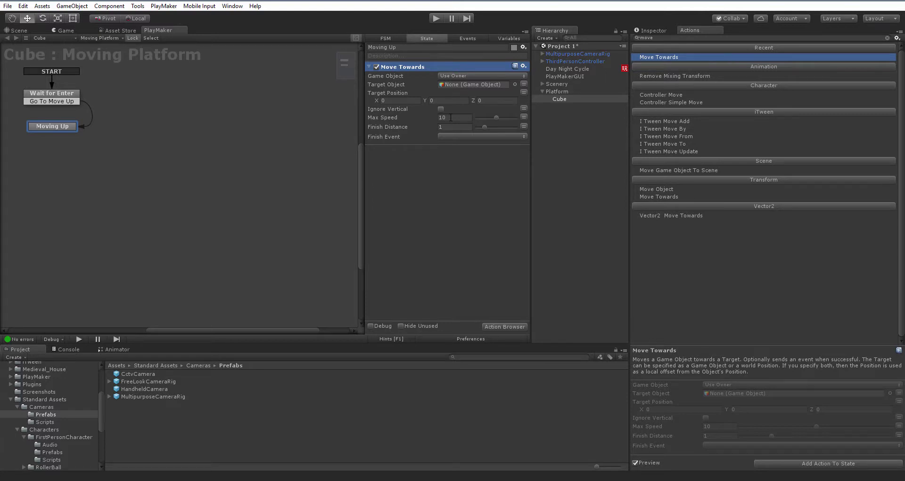
left_click(451, 117)
type("2")
Create an empty child object under Platform in the scene and name it Platform Target 1.
left_click(23, 31)
right_click_drag(326, 174, 362, 157)
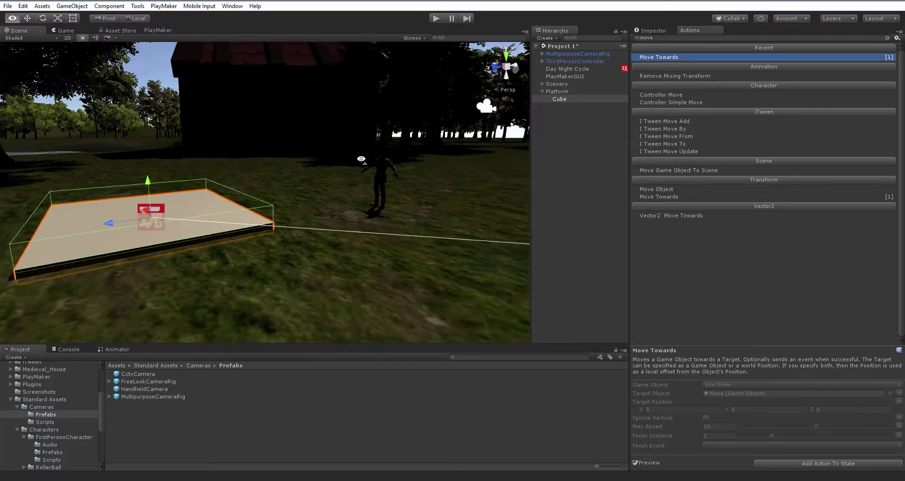
middle_click_drag(362, 158, 455, 132)
key("w")
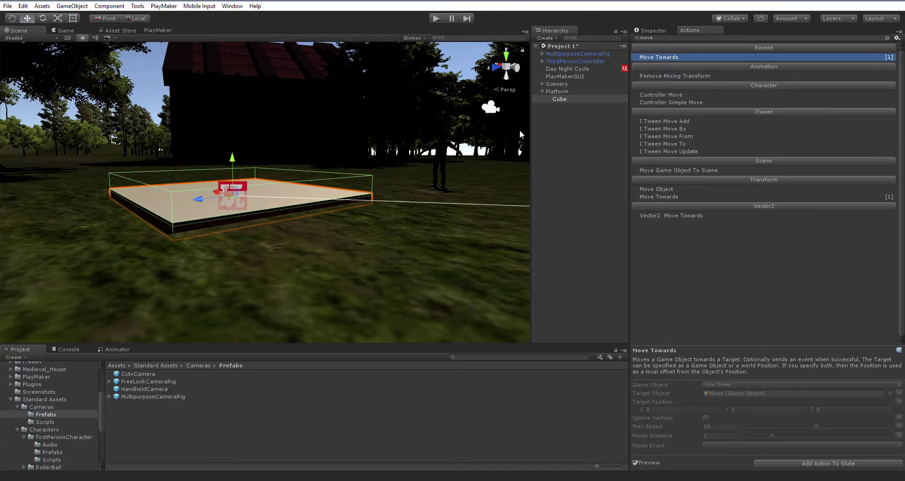
left_click(558, 92)
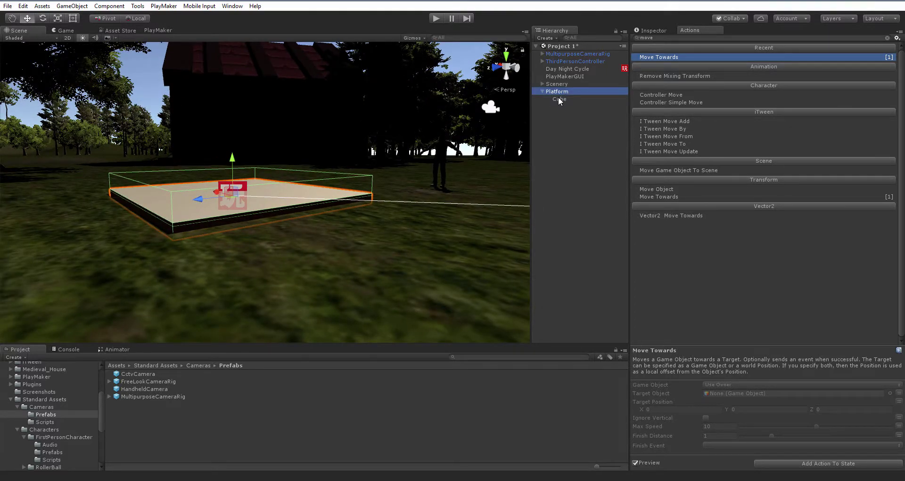
left_click(655, 30)
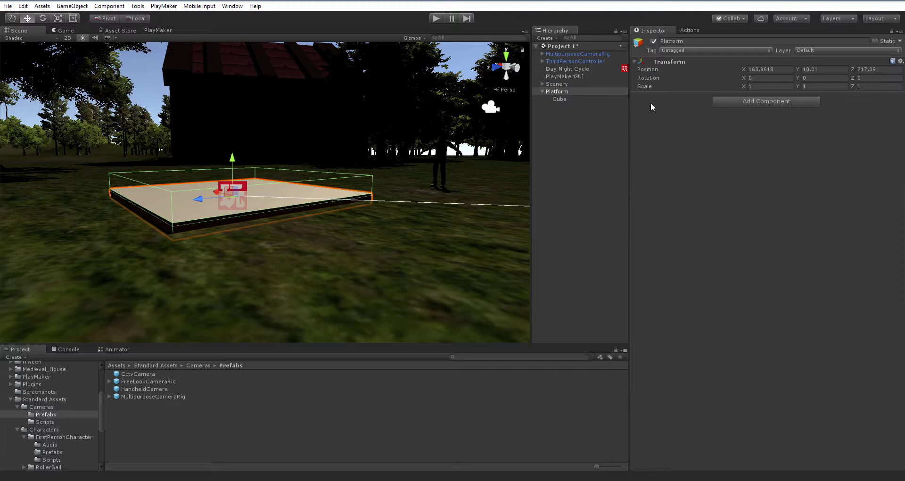
right_click(557, 94)
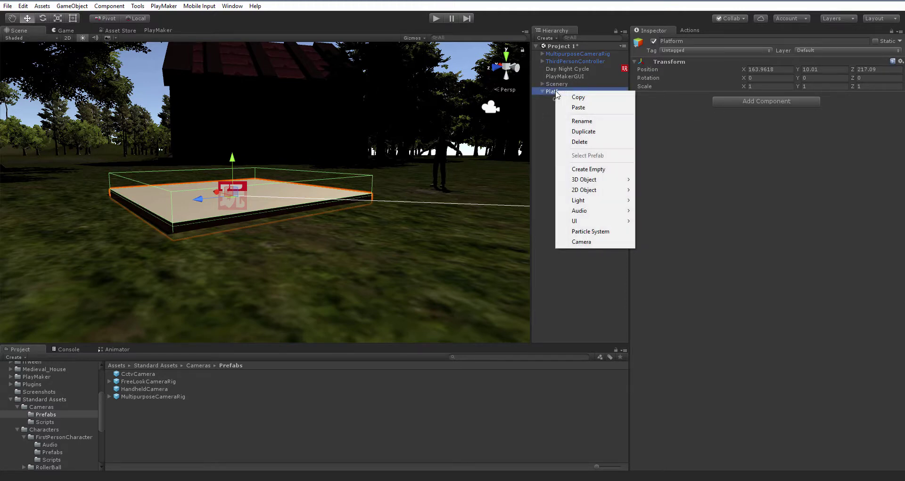
left_click(595, 170)
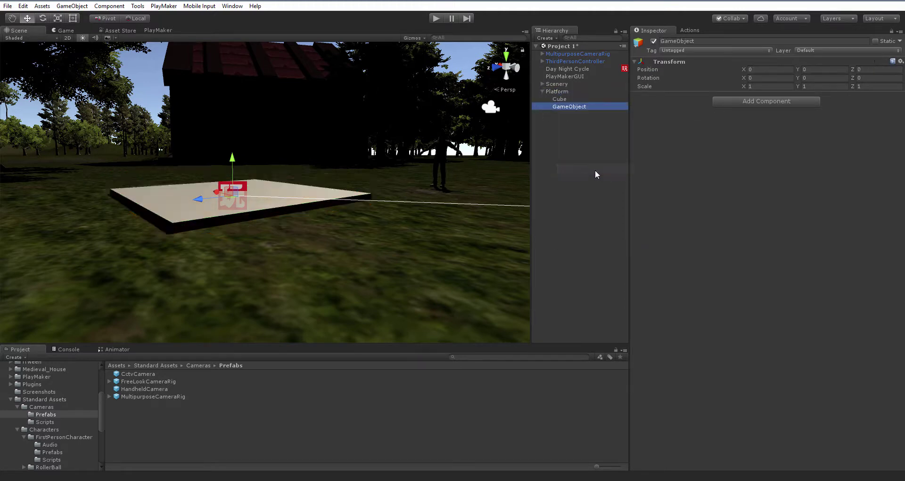
left_click(568, 106)
type("Pla")
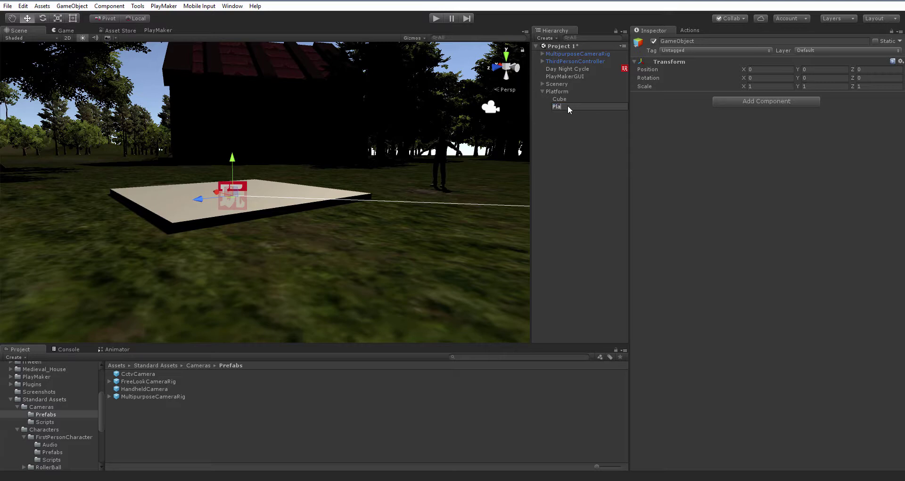
type("tform Target 1")
key("Return")
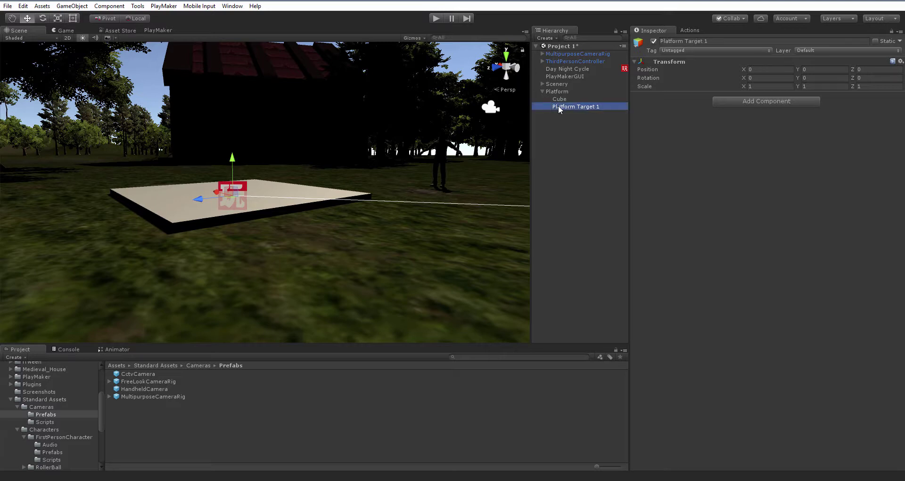
Raise Platform Target 1 to a Y position of about 2.75 and assign it as the Move Towards action's target object.
middle_click_drag(294, 149, 324, 172)
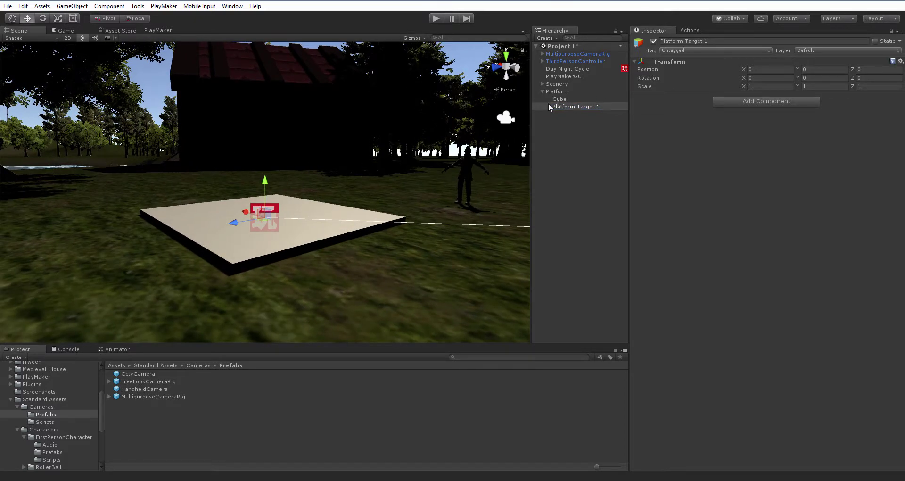
left_click_drag(264, 181, 264, 44)
middle_click_drag(312, 151, 298, 169)
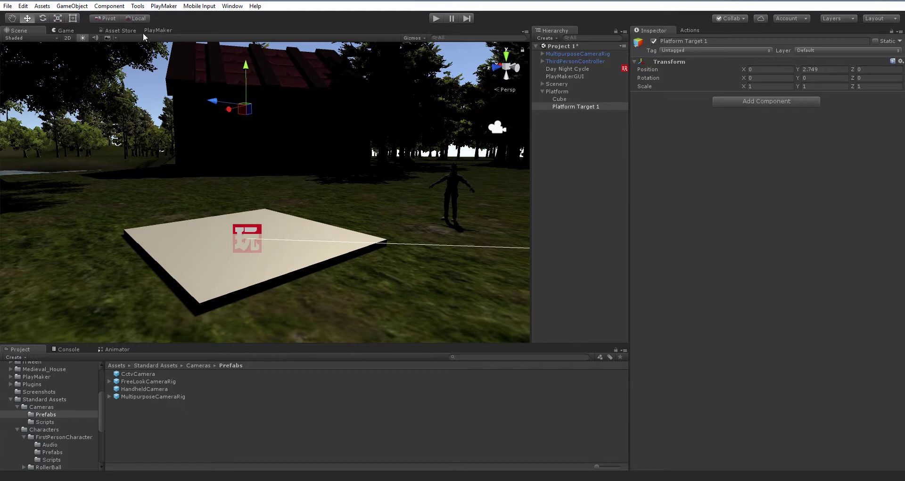
left_click(158, 30)
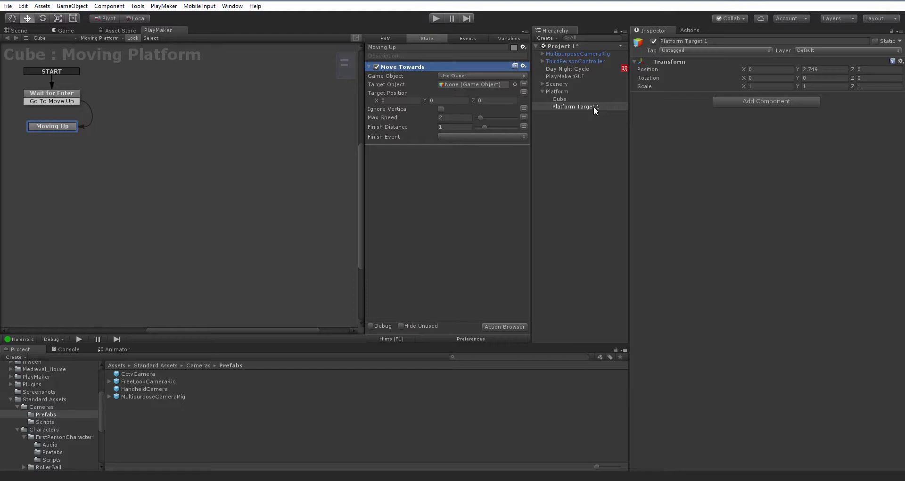
left_click_drag(592, 106, 458, 87)
Play-test the scene by walking the character onto and off the platform, check the active FSM state, and stop the game.
left_click(435, 18)
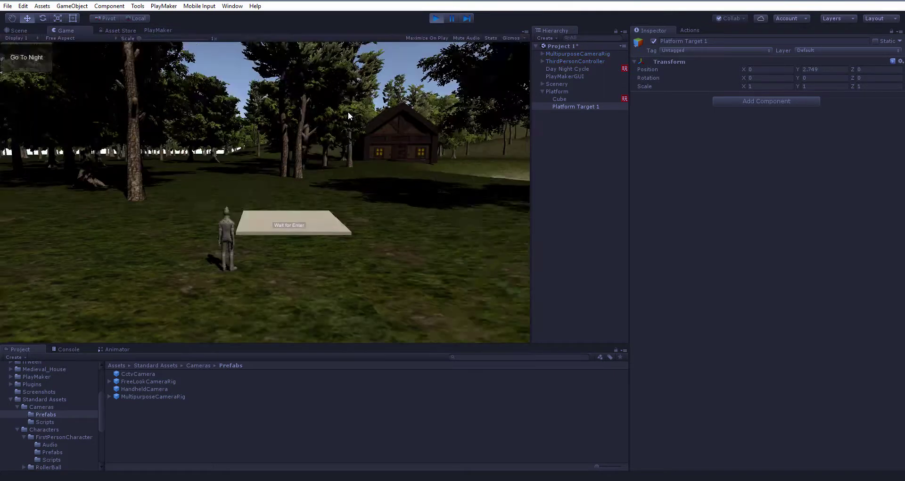
key("d")
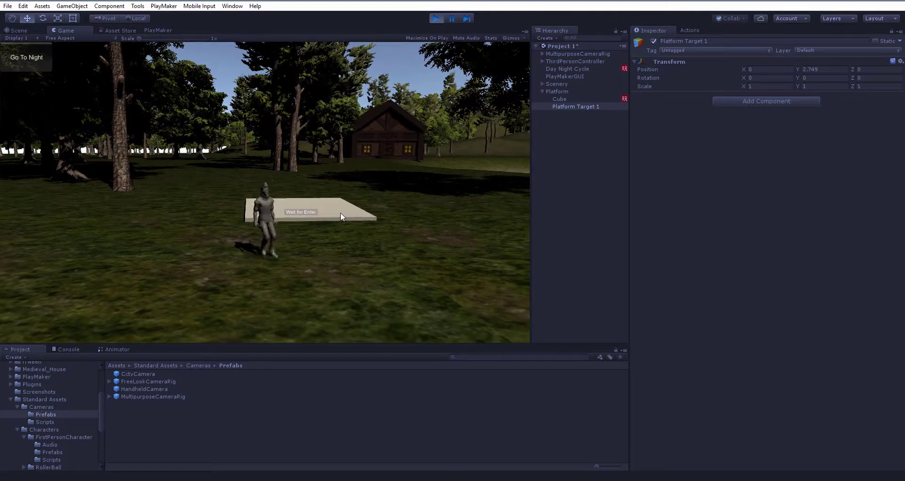
key("w")
key("space")
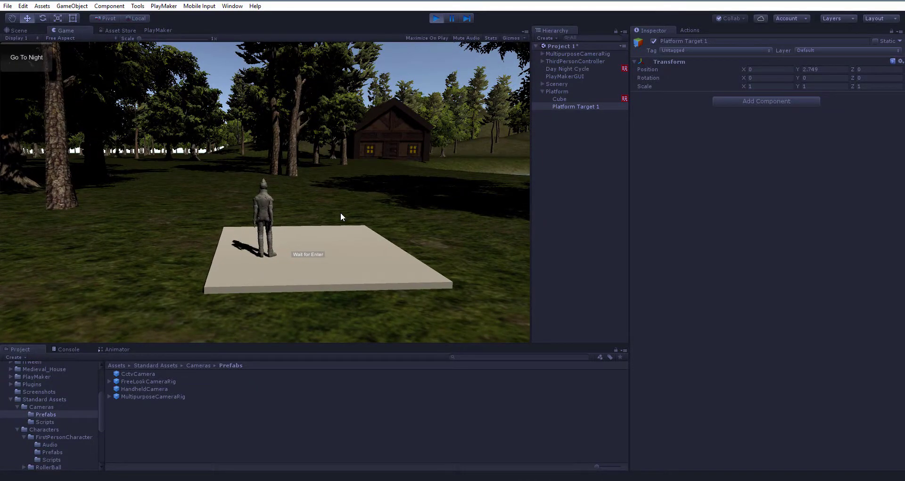
key("d")
key("s")
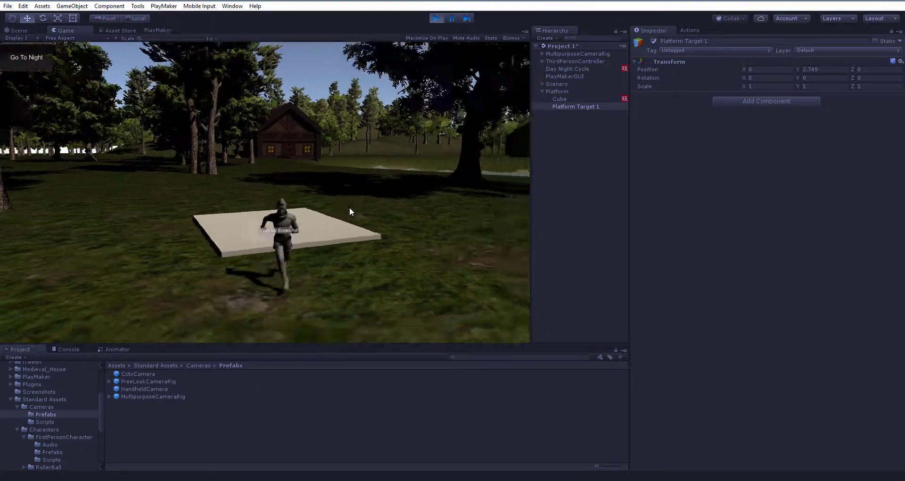
left_click(155, 30)
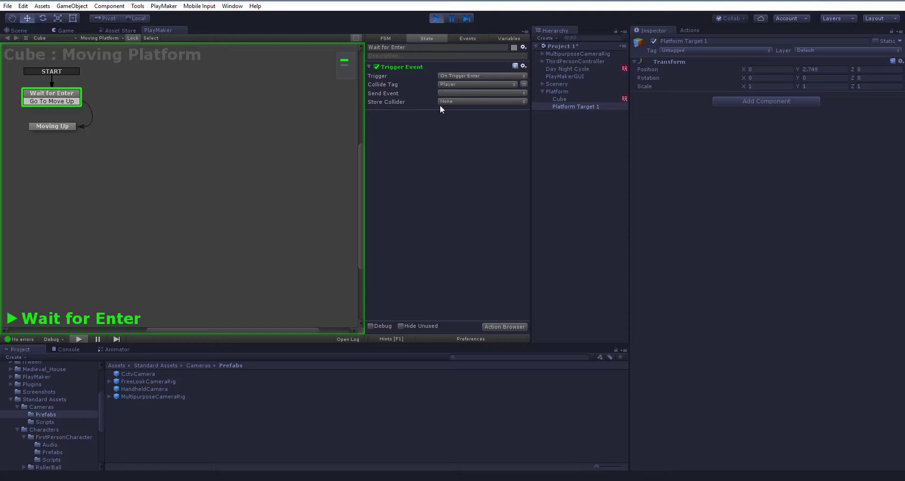
left_click(435, 18)
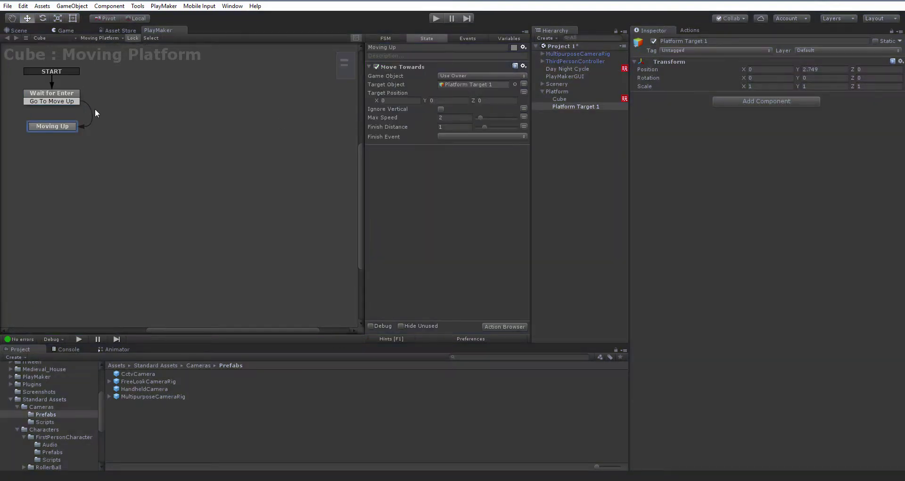
Set the Trigger Event action in the Wait for Enter state to send the Go To Move Up event.
left_click(62, 100)
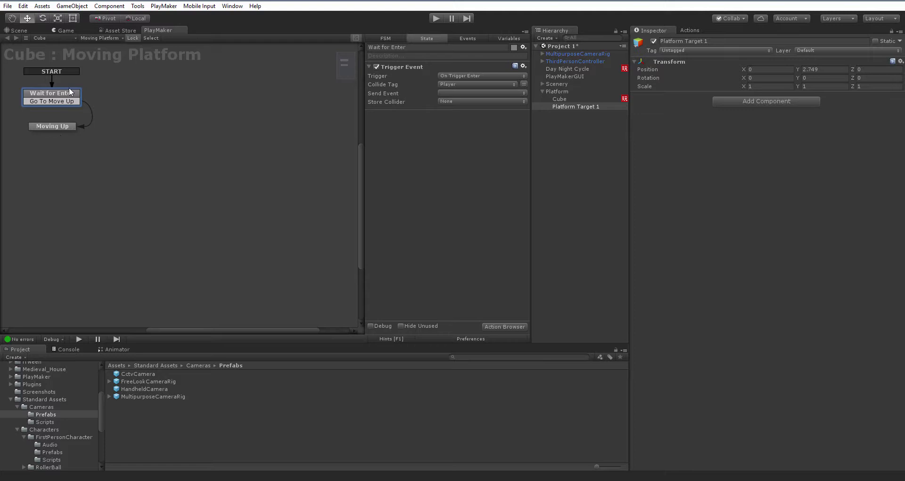
left_click(471, 92)
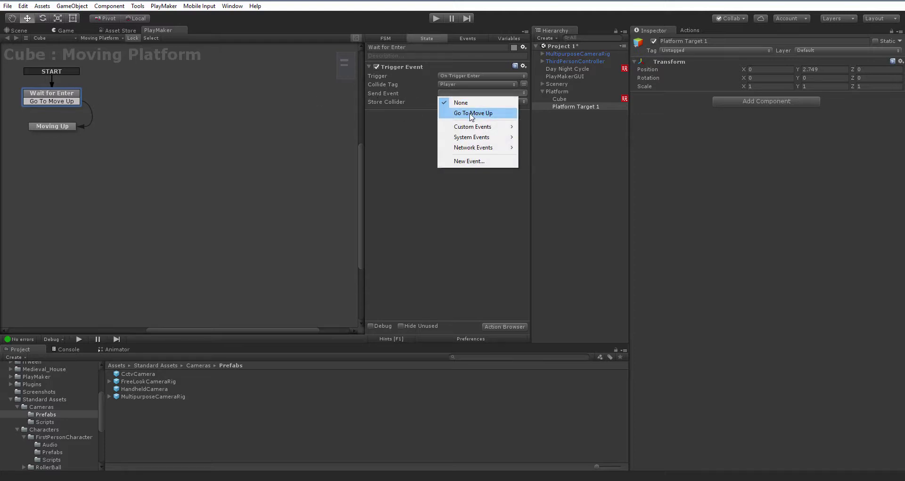
left_click(471, 113)
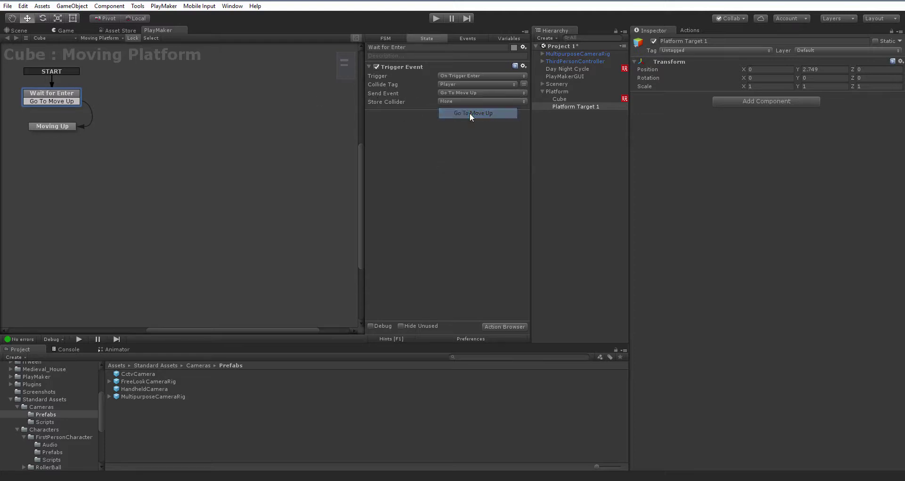
Run the game and move the character onto the platform to test whether it rises with the player aboard.
left_click(437, 18)
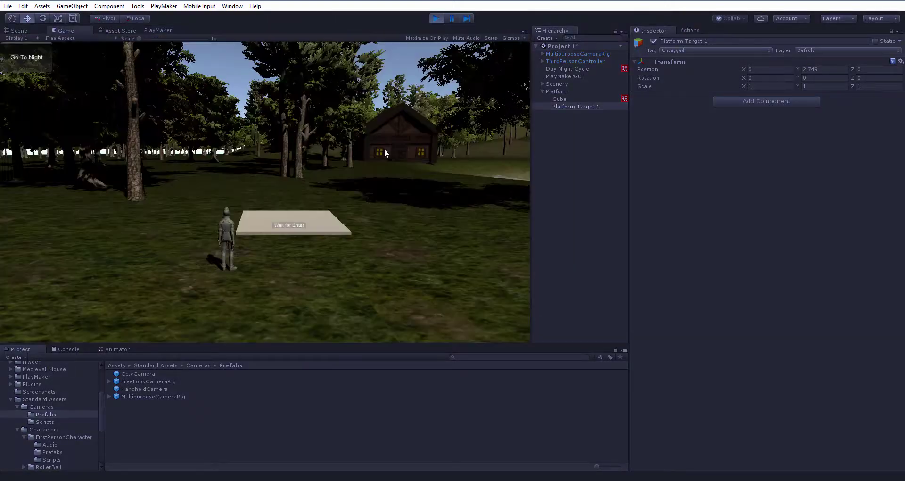
key("w")
key("space")
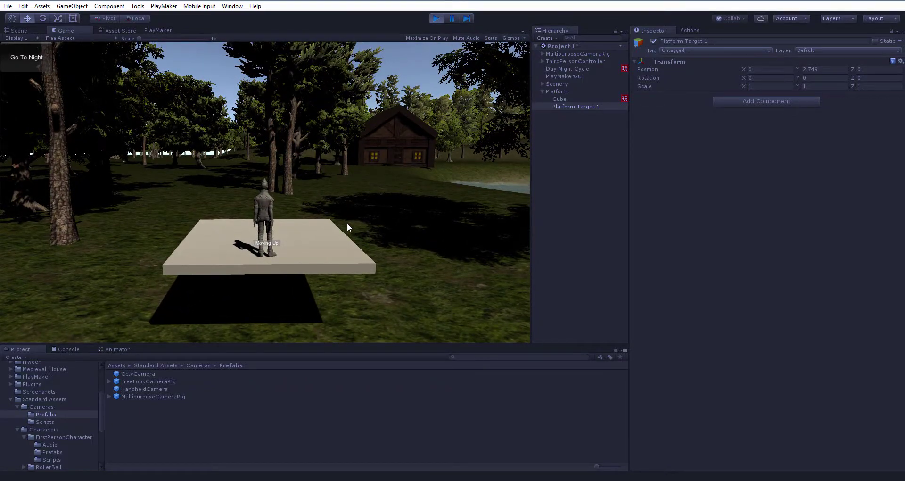
key("w")
key("a")
key("d")
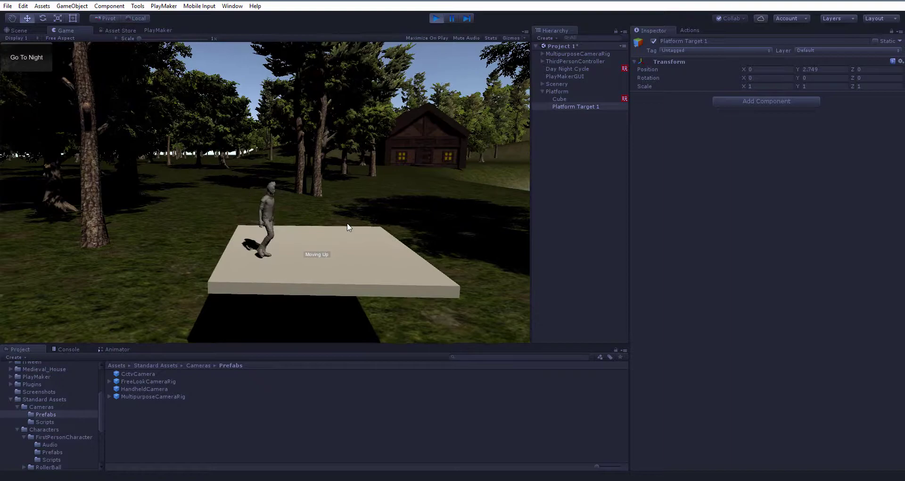
key("s")
key("d")
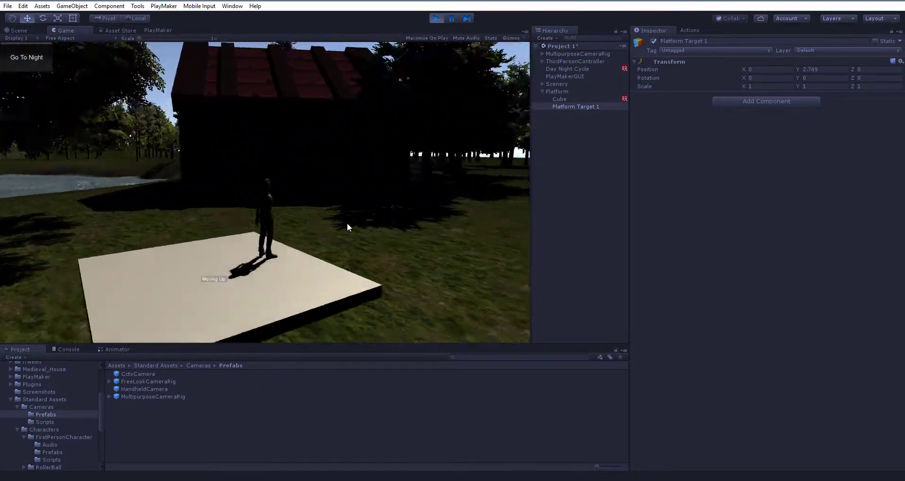
Move the character off the raised platform, look at the platform's behaviour from the ground, and stop the game.
key("s")
key("d")
key("d")
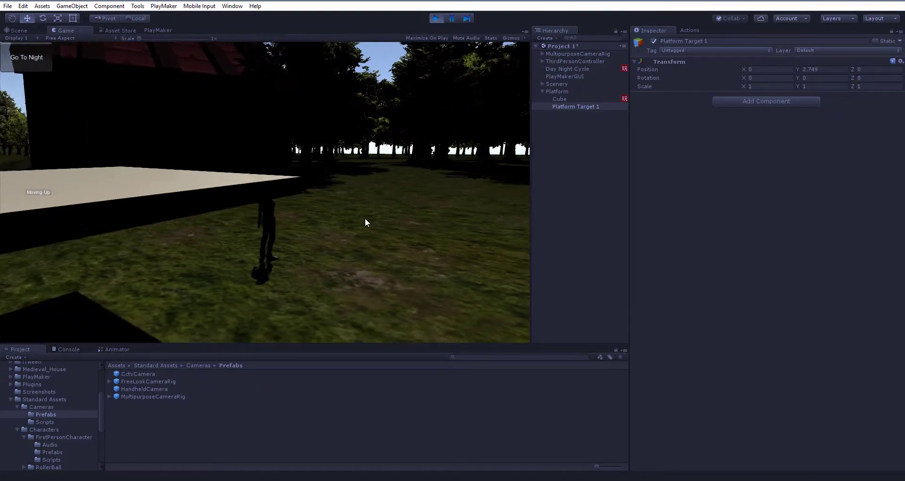
key("a")
key("a")
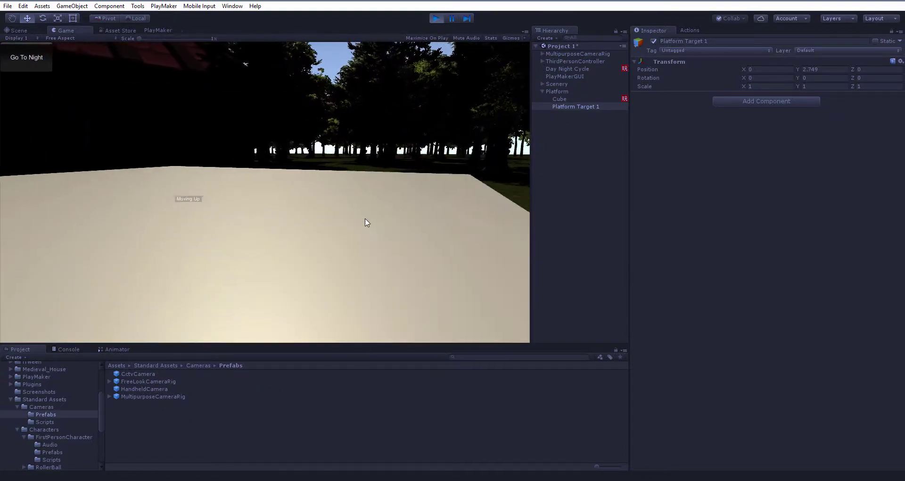
key("d")
key("a")
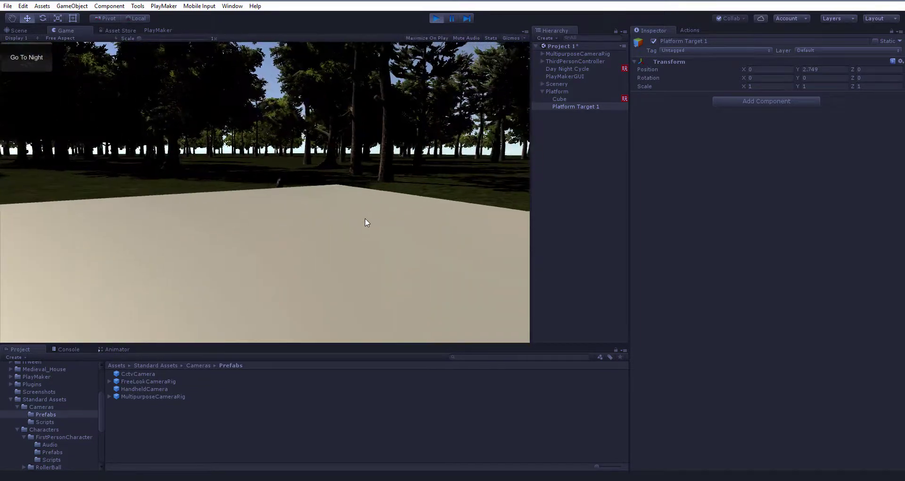
key("d")
key("a")
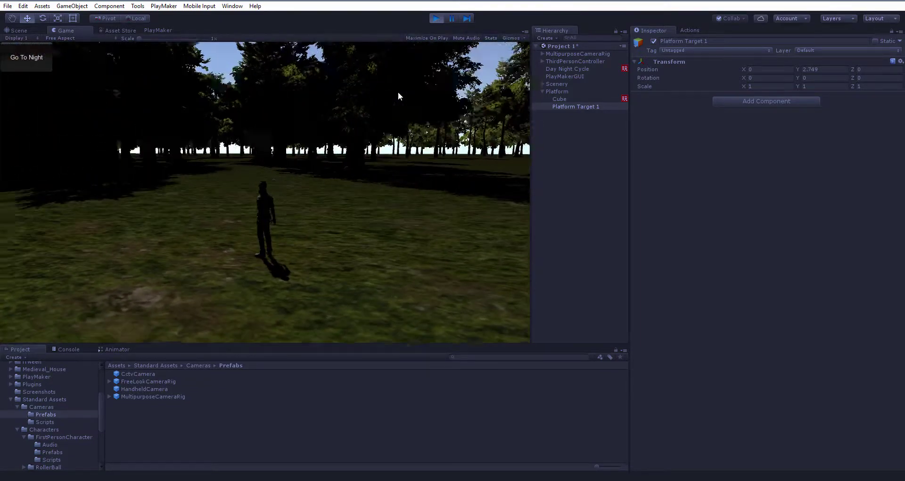
key("a")
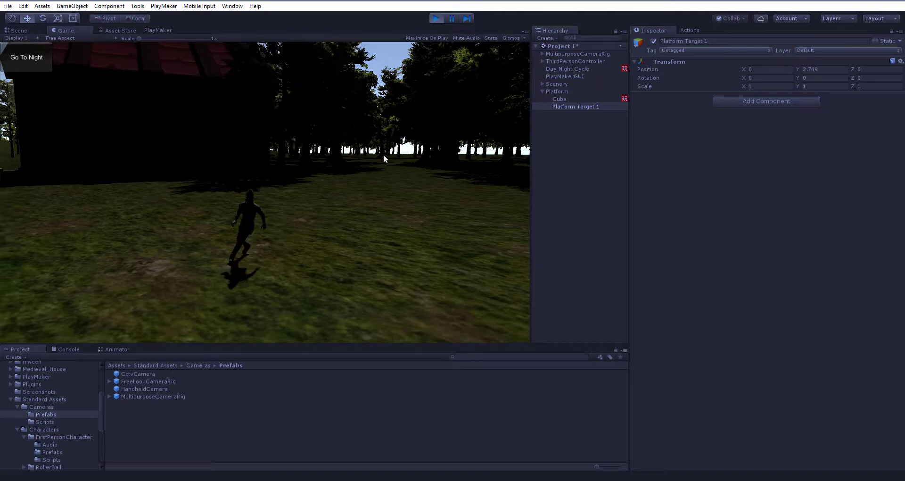
key("a")
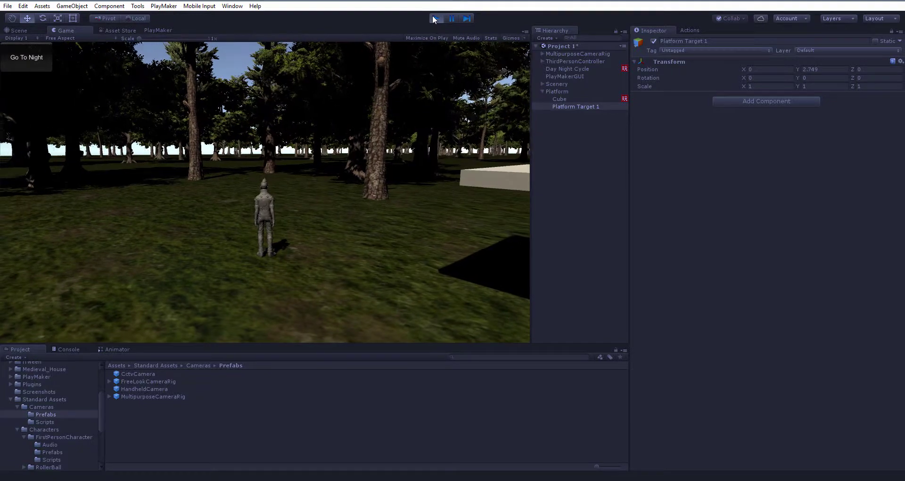
left_click(436, 18)
Add a new state beside Moving Up in the Moving Platform FSM and name it Move Down.
left_click(159, 31)
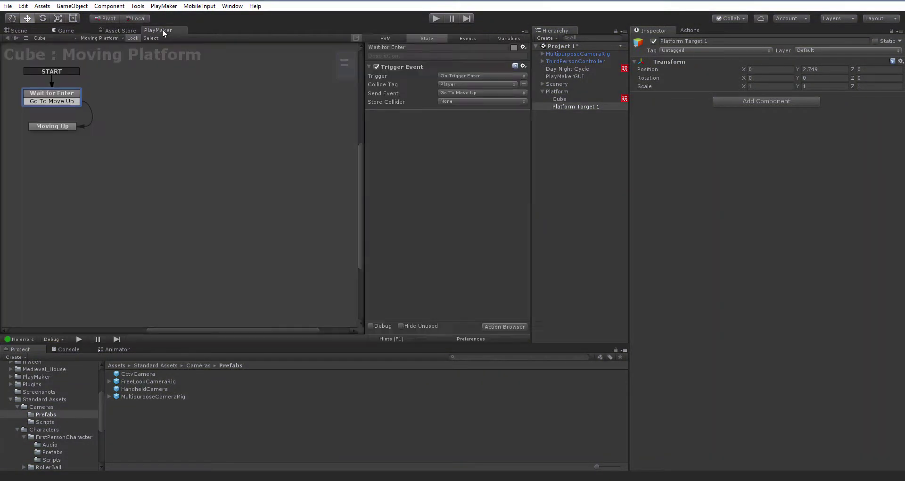
right_click(127, 131)
left_click(161, 134)
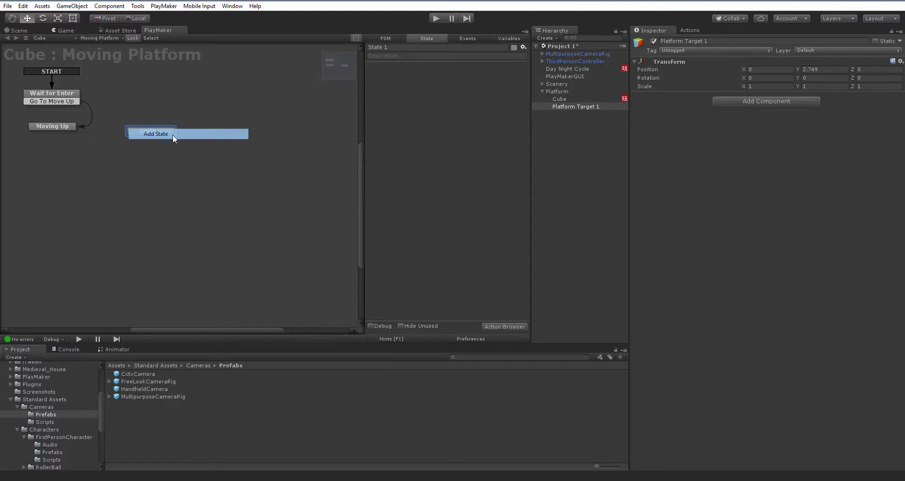
left_click_drag(155, 128, 146, 111)
left_click(410, 47)
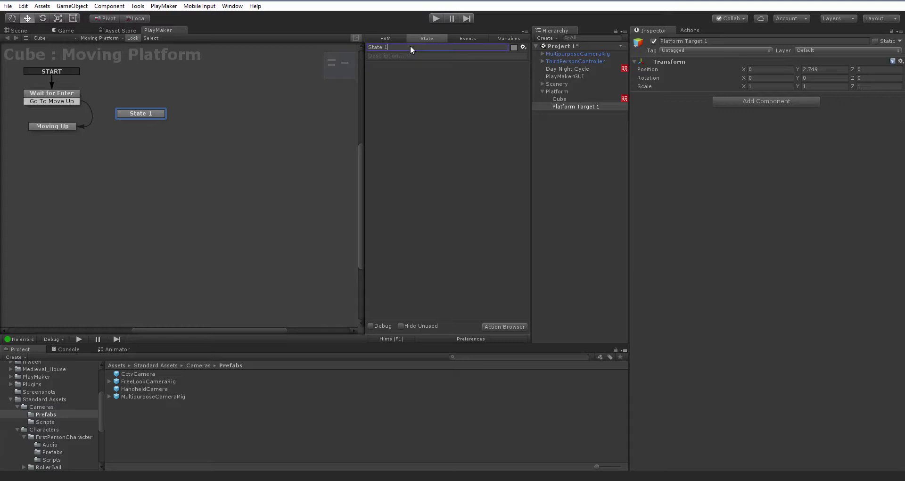
type("Move Down")
Add an event named Go To Move Down to the Moving Platform FSM.
left_click(468, 38)
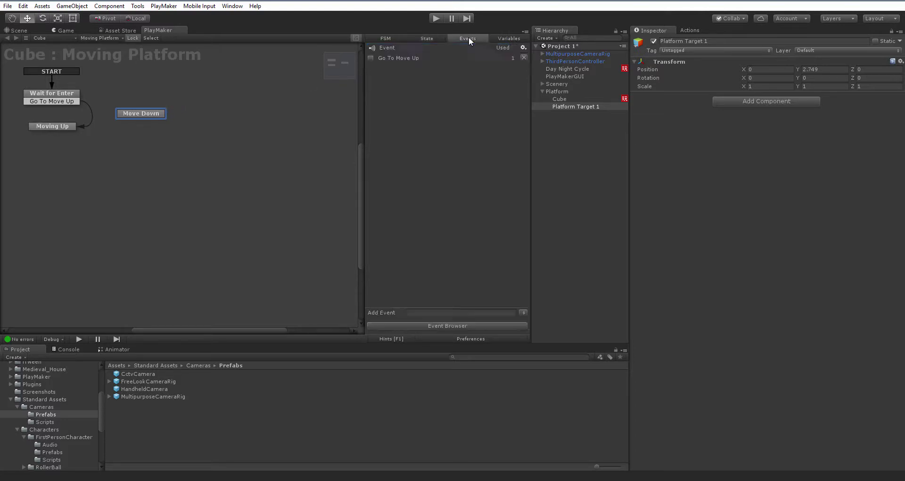
left_click(434, 313)
type("Go To Move Down")
key("Return")
Add a Go To Move Down transition to the Moving Up state and link it to the Move Down state.
left_click(69, 127)
right_click(68, 124)
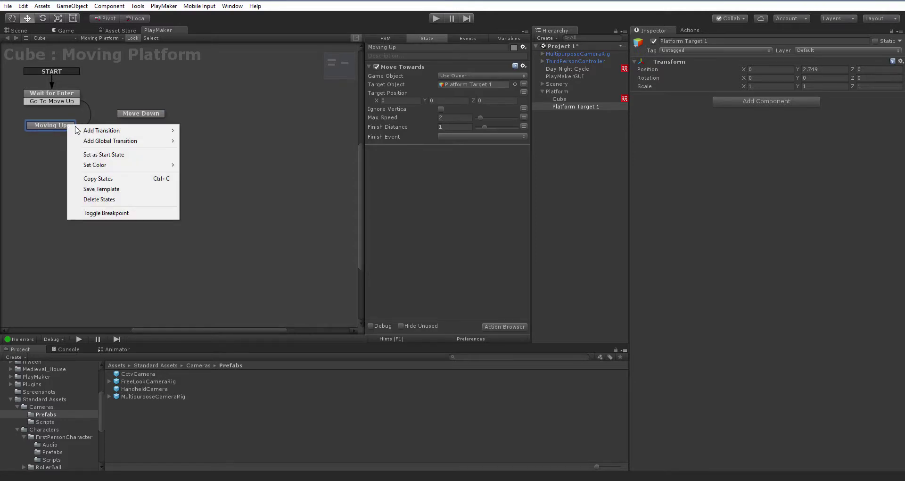
mouse_move(95, 130)
left_click(198, 130)
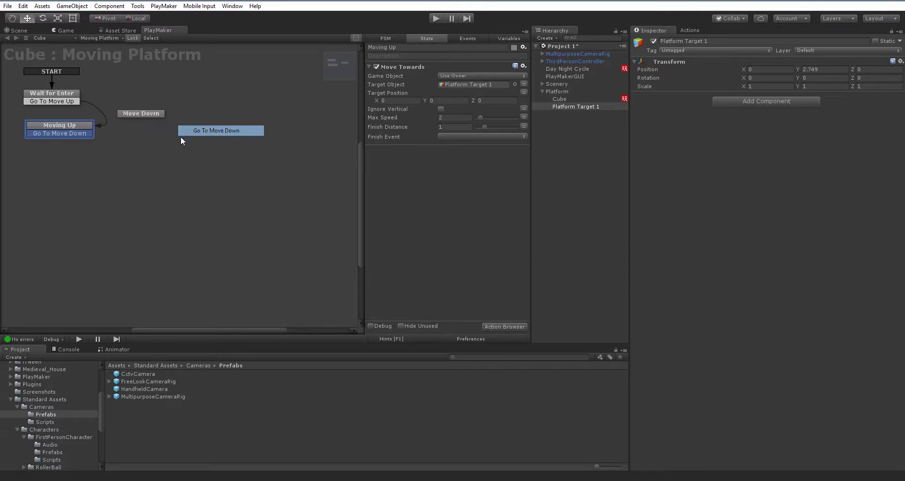
left_click_drag(87, 131, 66, 130)
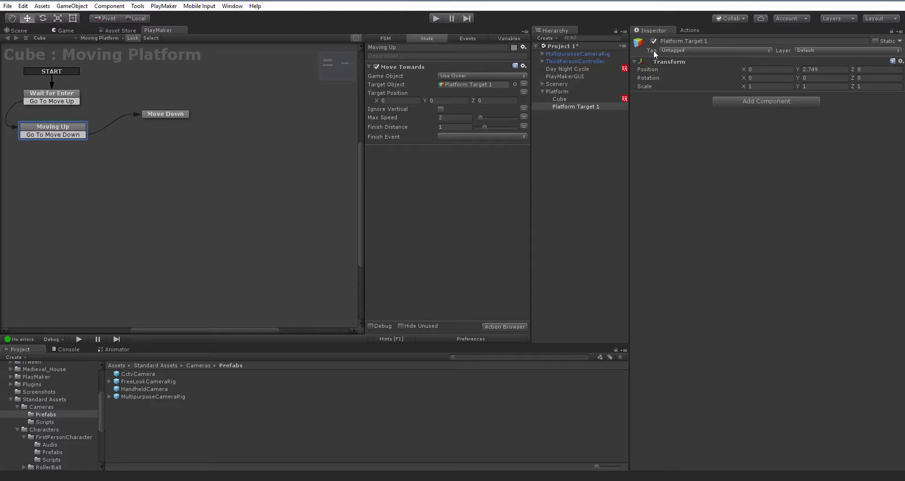
Add a Trigger Event action to the Moving Up state with On Trigger Exit, collide tag Player and send event Go To Move Down.
left_click(689, 31)
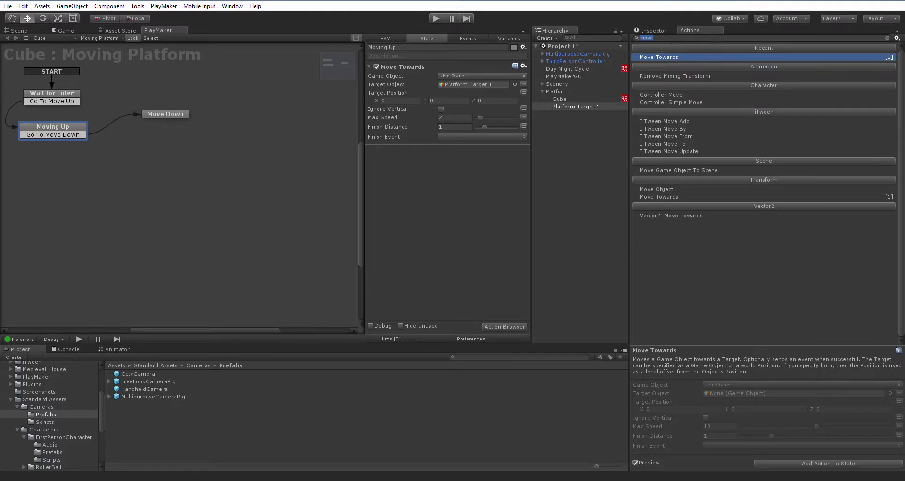
type("trigg")
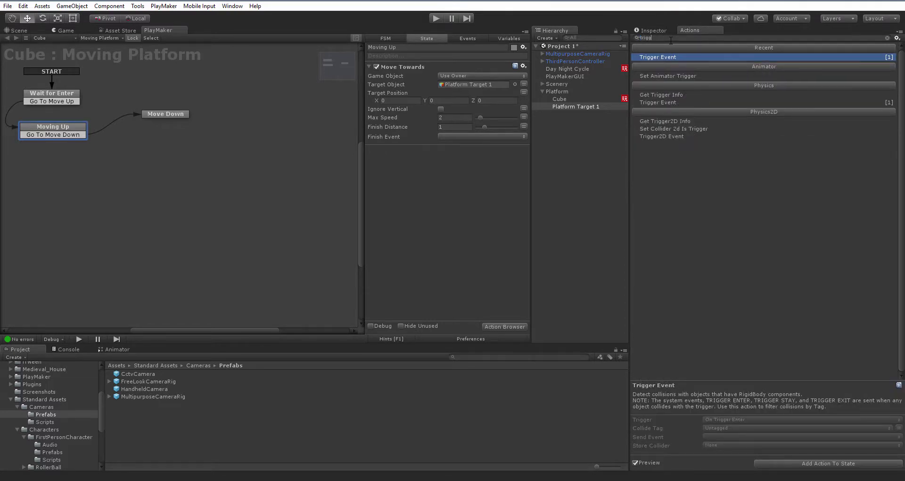
key("Return")
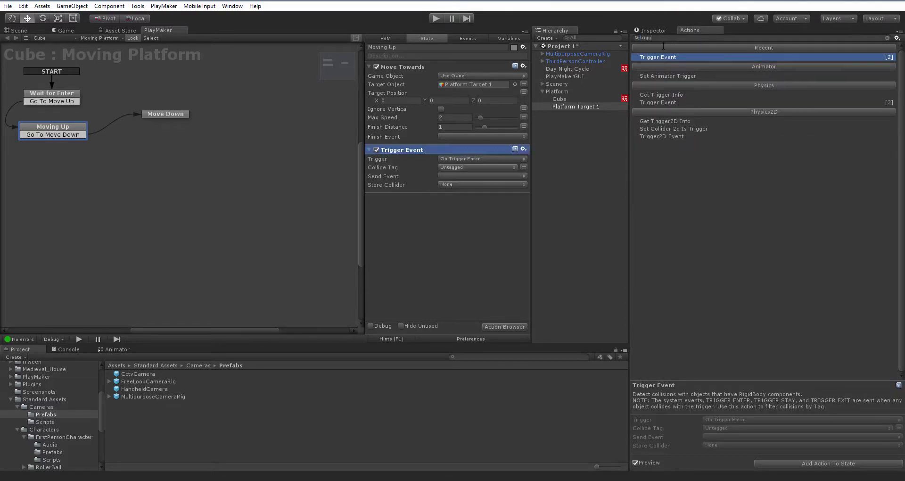
left_click(493, 158)
left_click(489, 190)
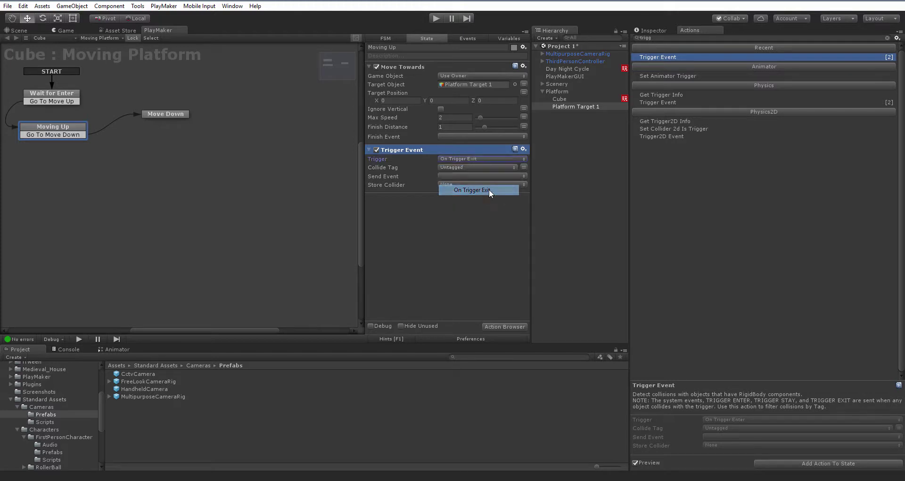
left_click(452, 168)
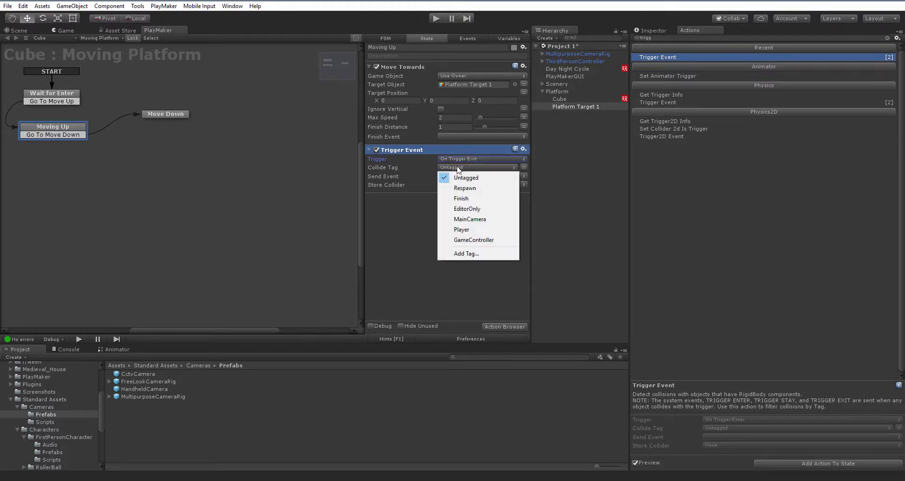
left_click(461, 229)
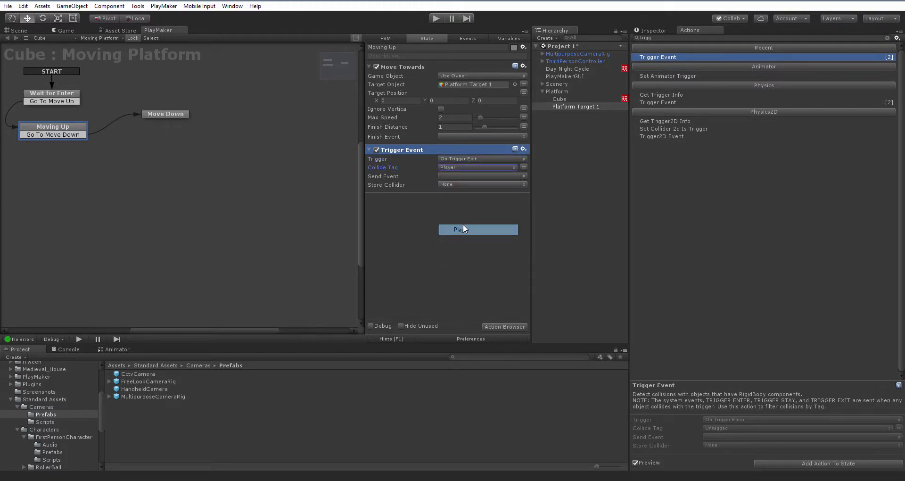
left_click(457, 177)
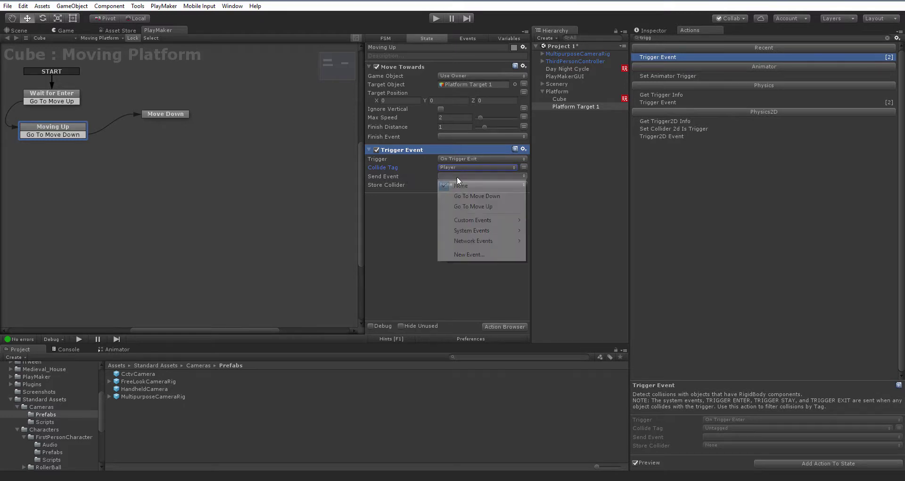
left_click(486, 198)
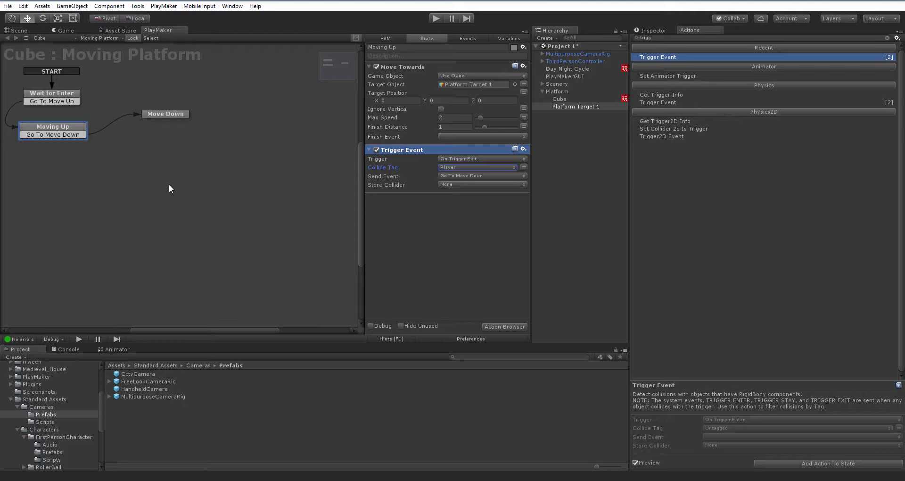
Add a Move Towards action to the Move Down state of the Moving Platform FSM.
left_click(175, 117)
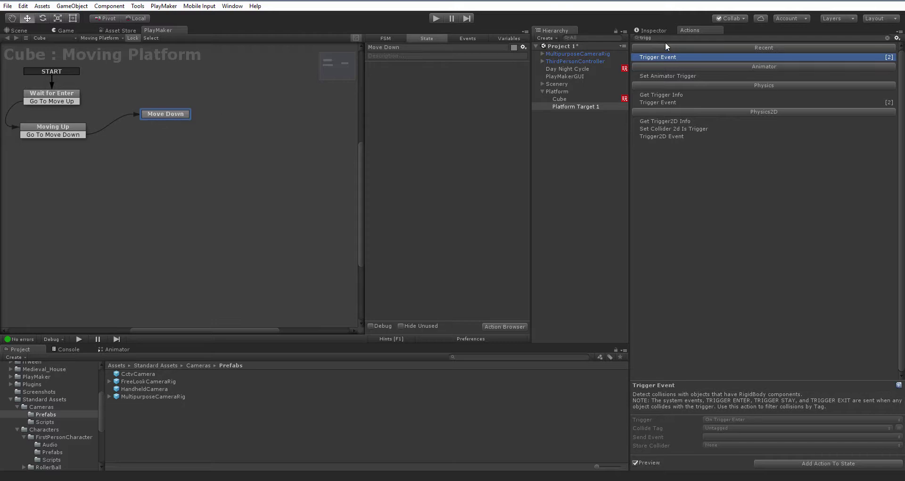
key("ctrl+a")
type("move")
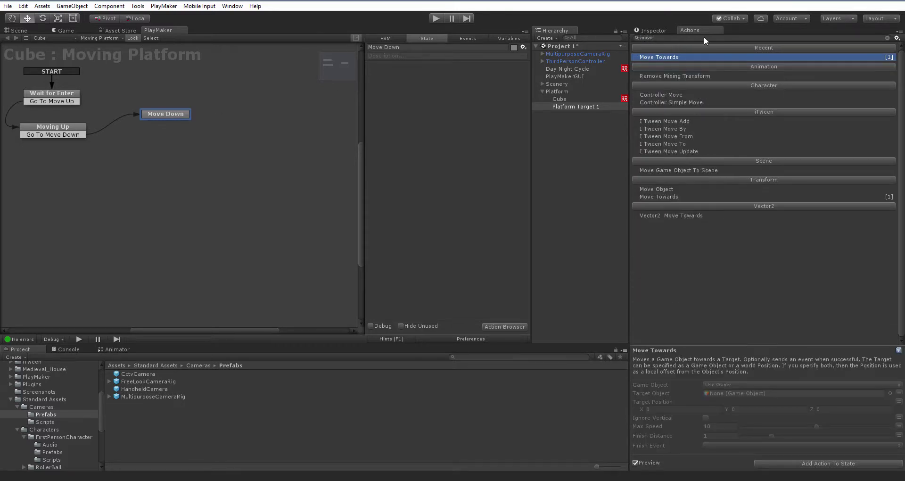
key("Return")
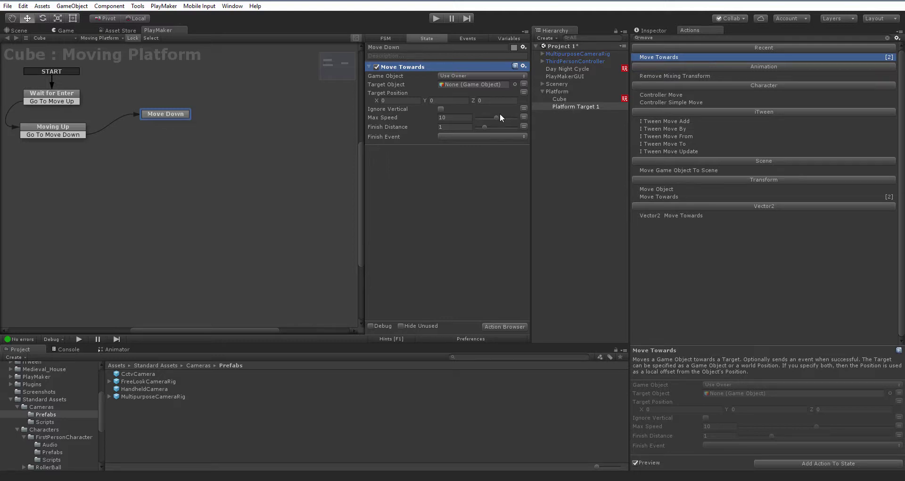
Create an empty child of Platform named Platform Target 2 and assign it as the Target Object of the Move Down state's Move Towards action.
left_click(18, 30)
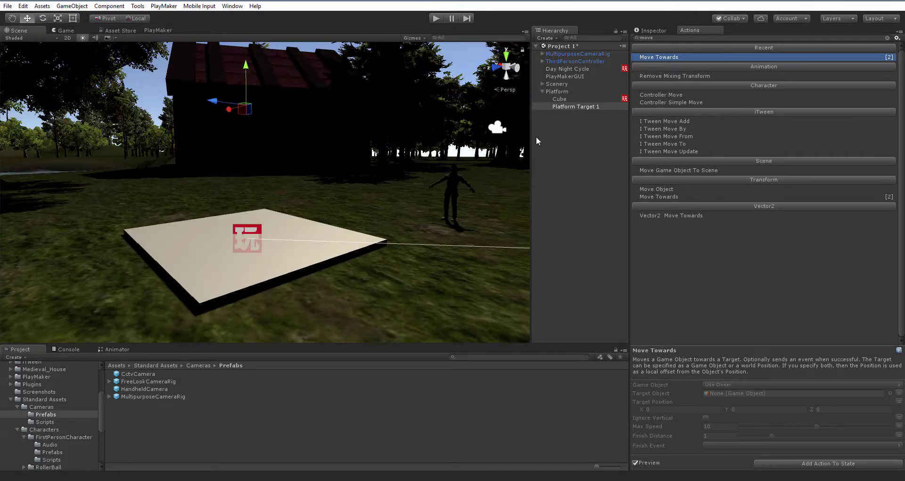
left_click(557, 91)
right_click(559, 94)
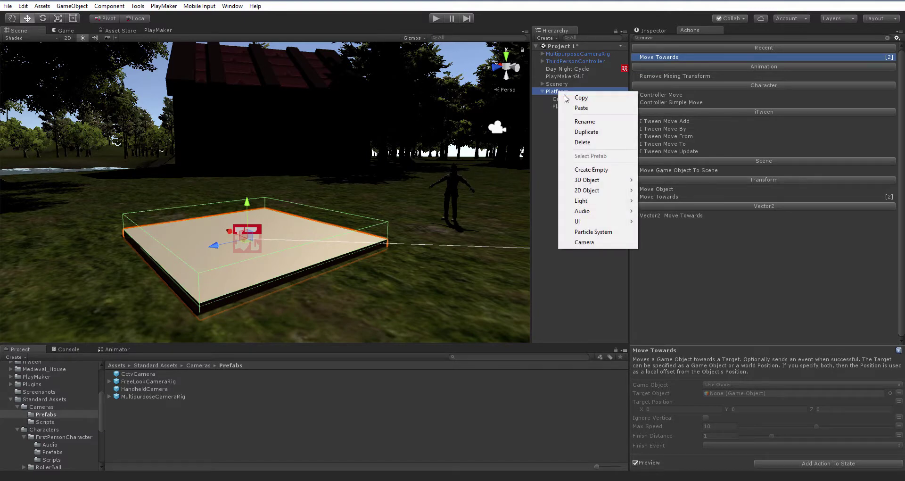
left_click(594, 170)
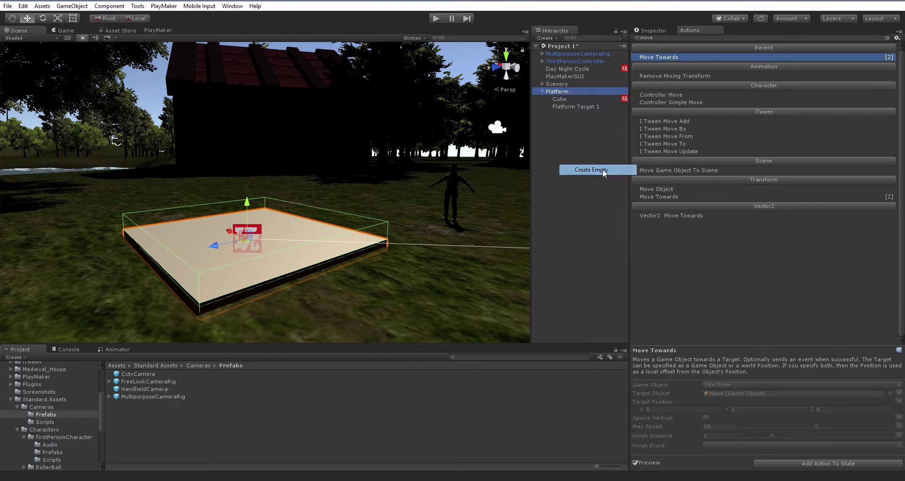
type("Platform Targe")
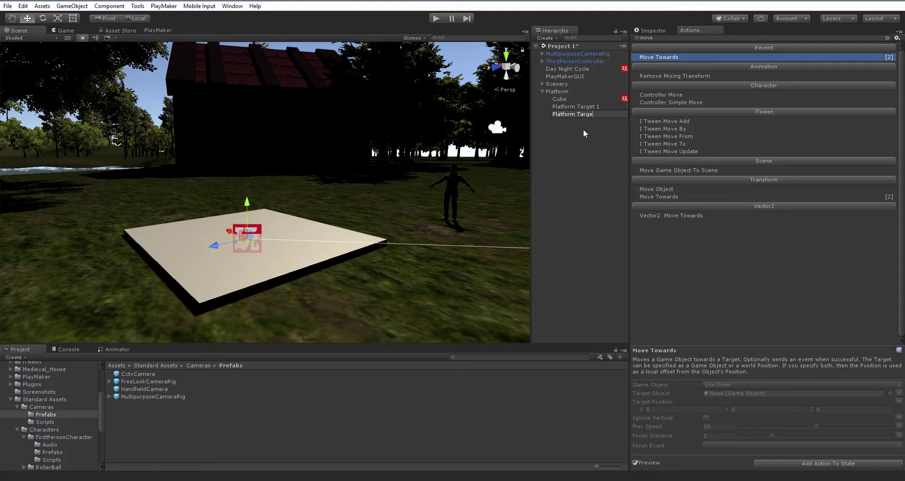
type("t 2")
key("Return")
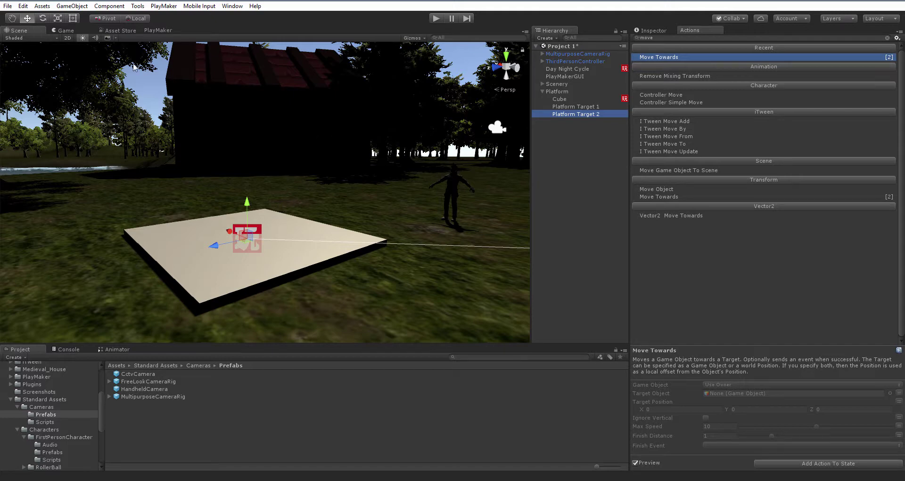
left_click(156, 31)
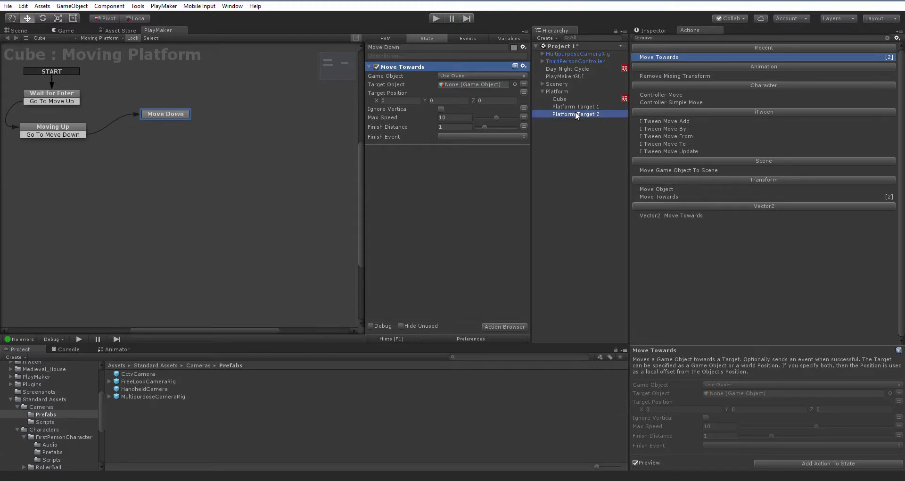
left_click_drag(576, 112, 495, 83)
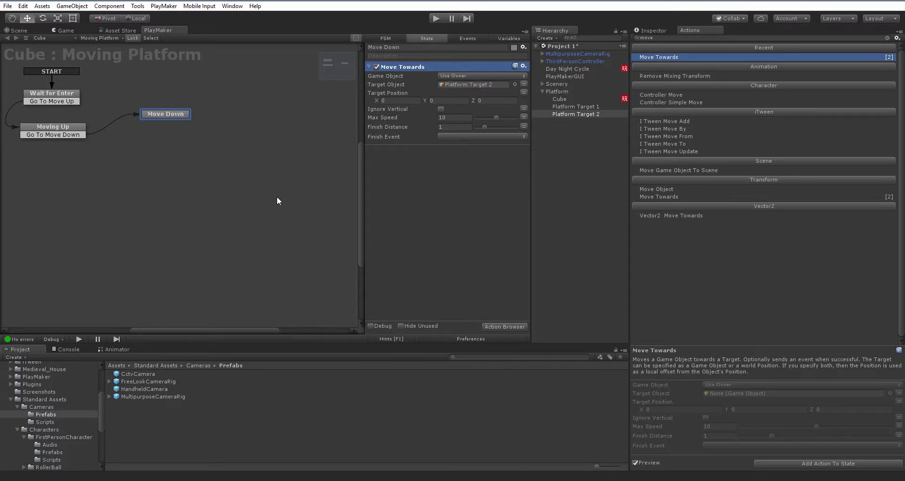
Play-test the scene by walking the character onto the platform and off again, check the active FSM state, and stop the game.
left_click(438, 17)
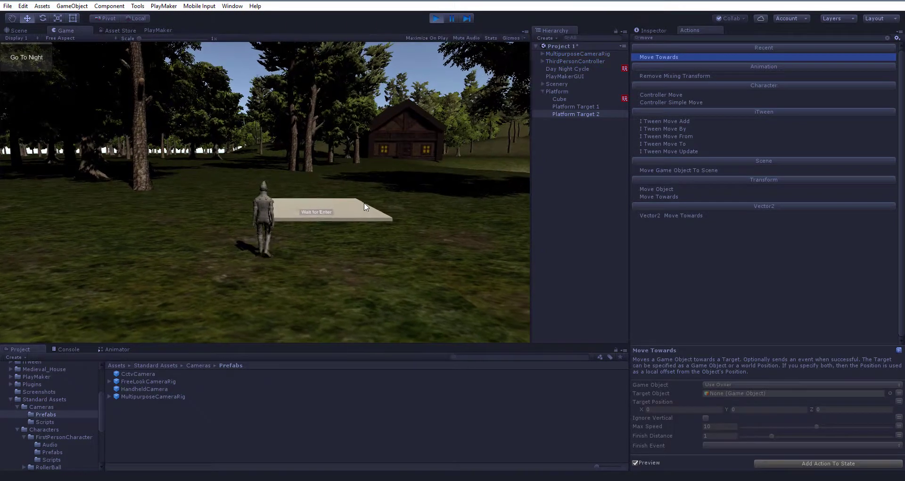
key("w")
key("space")
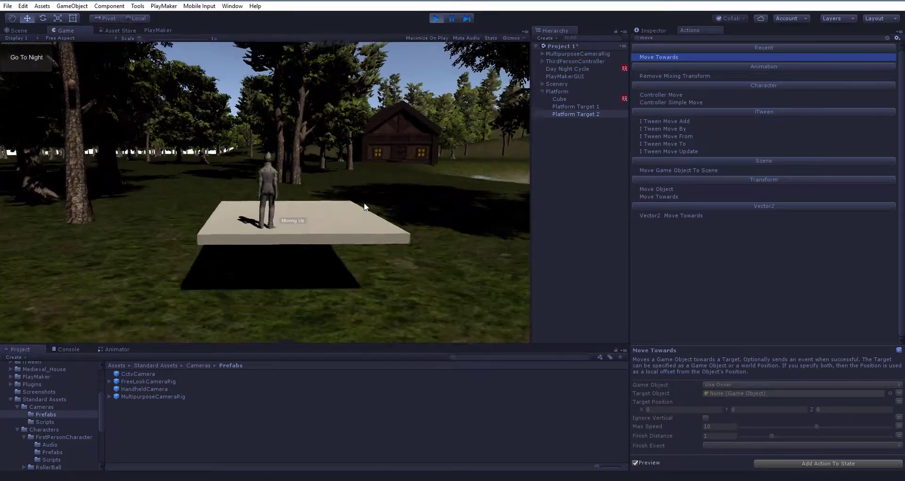
key("a")
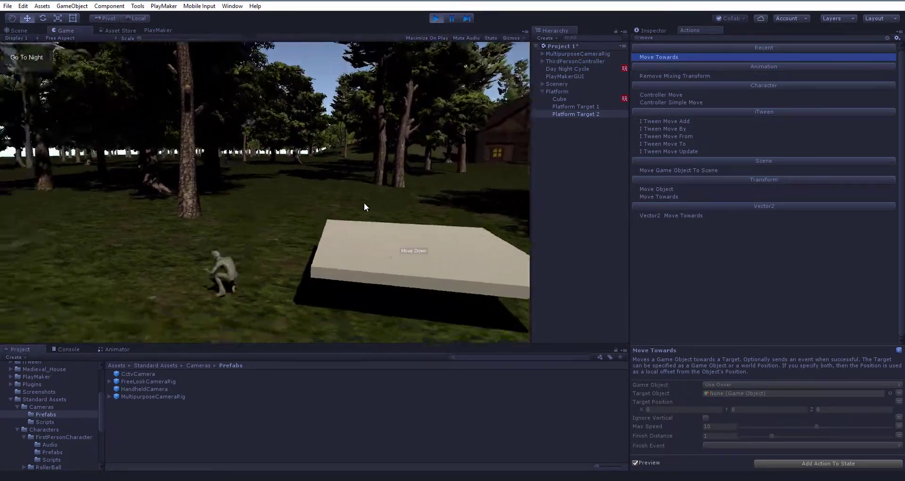
key("w")
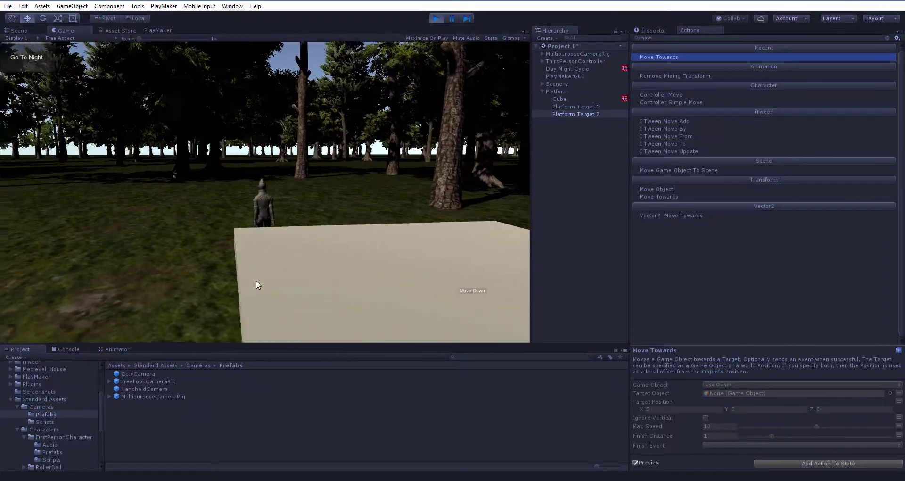
key("a")
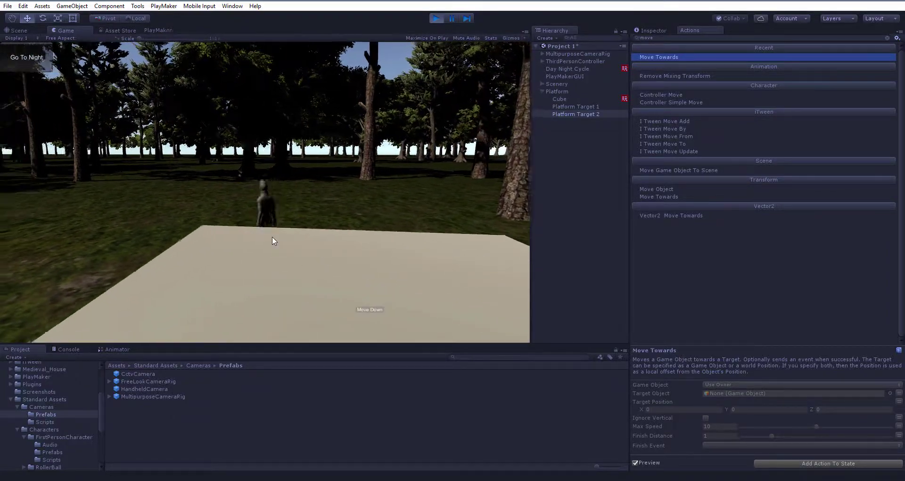
key("a")
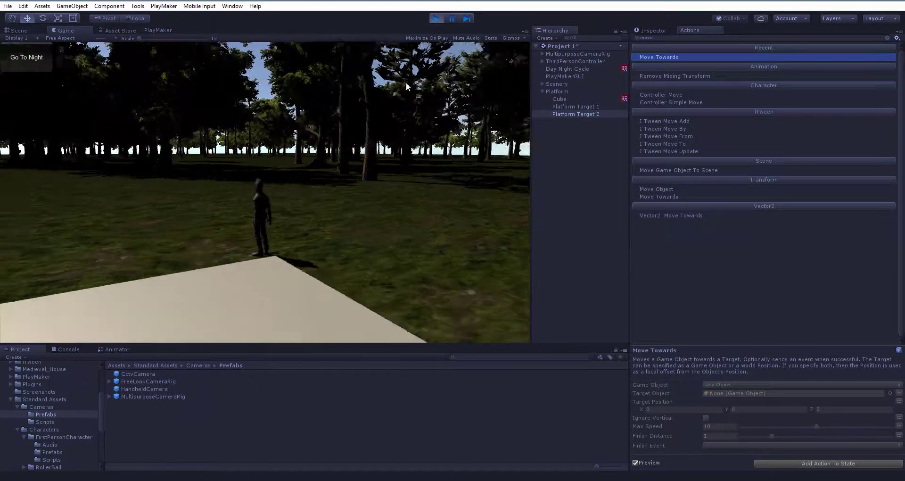
left_click(171, 30)
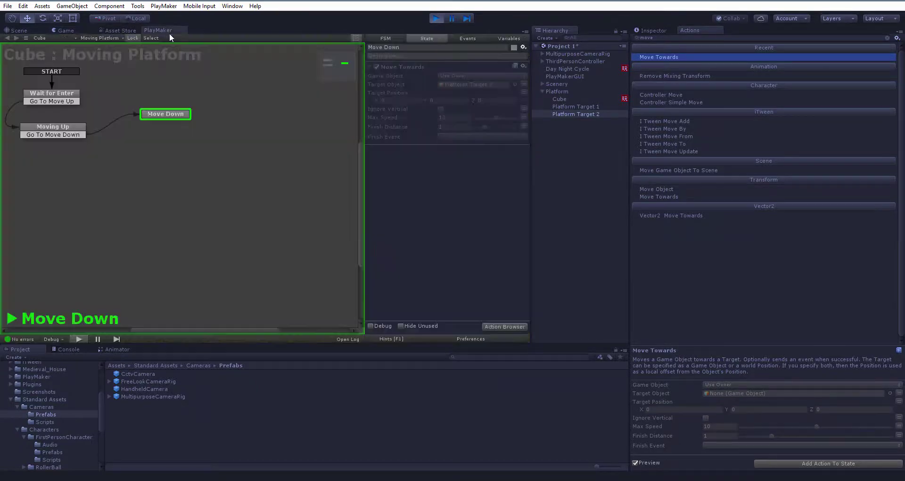
left_click(438, 18)
Set the Move Towards Finish Distance to 0.1 in the Move Down state and reduce it in the Moving Up state as well.
left_click(173, 114)
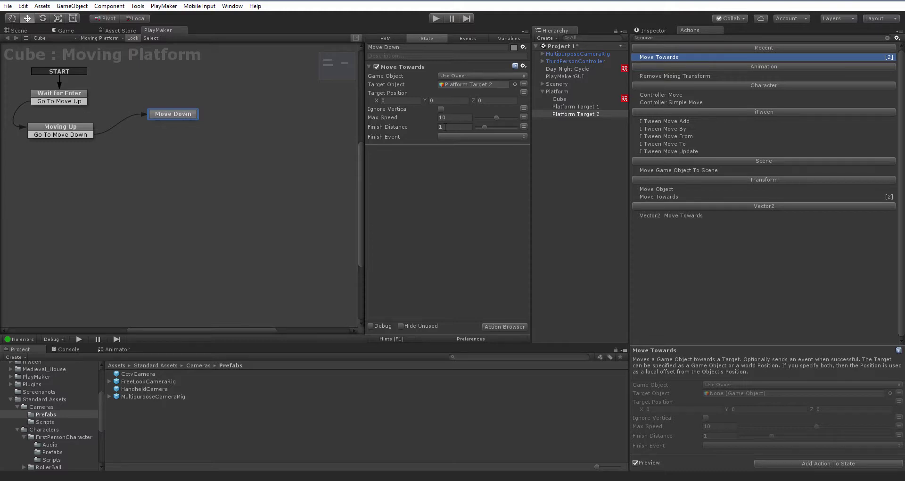
left_click(445, 127)
left_click(64, 124)
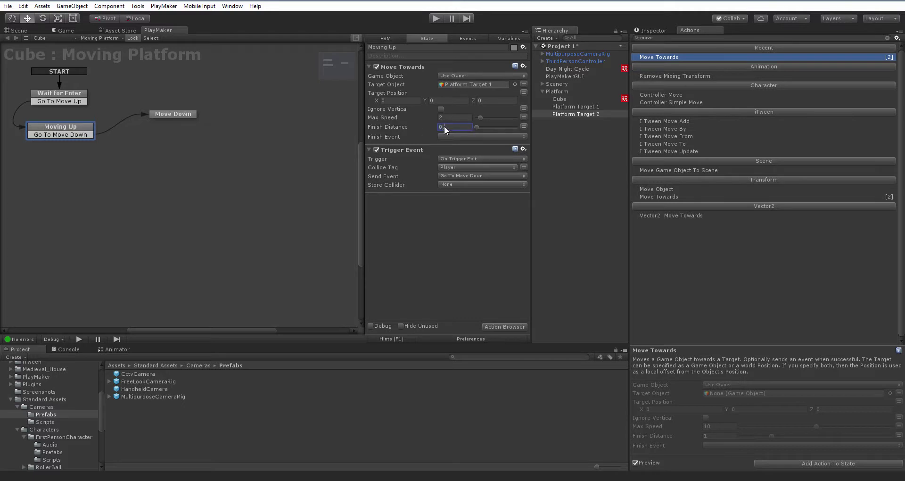
Run the game again, ride the rising platform, step off, jump back onto it, and stop the game.
left_click(437, 17)
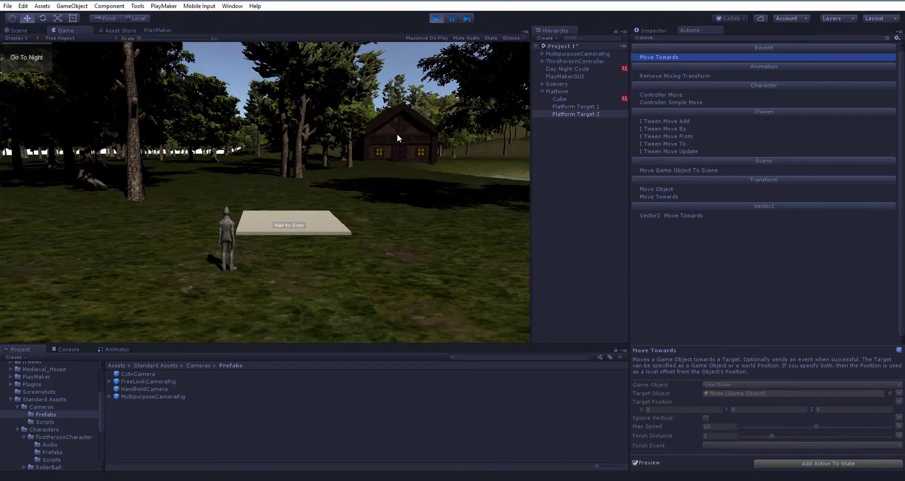
key("w")
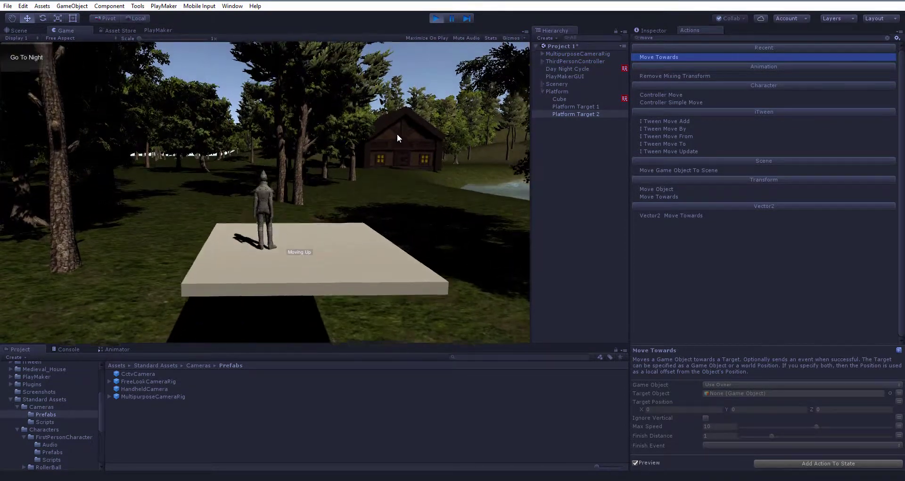
key("s")
key("d")
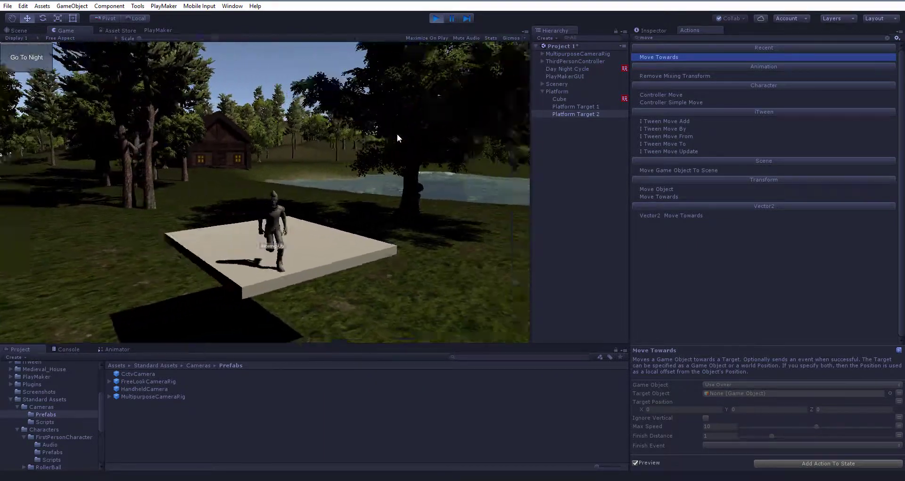
key("w")
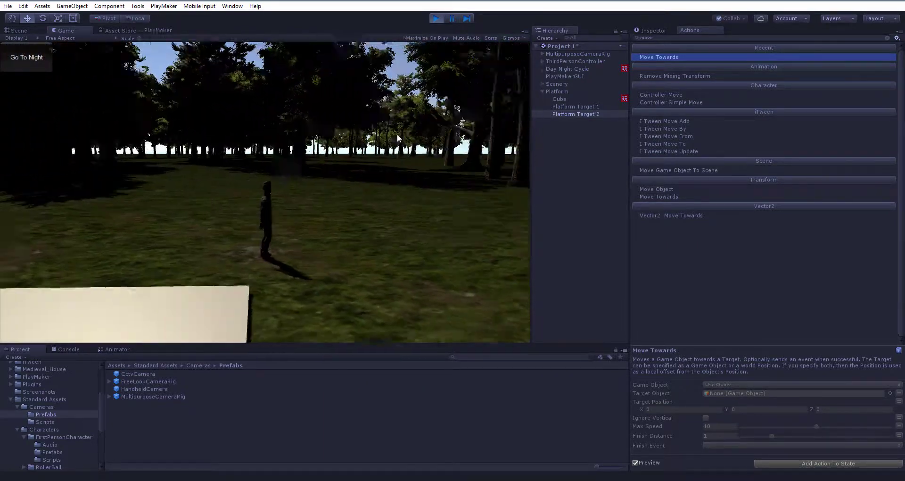
key("s")
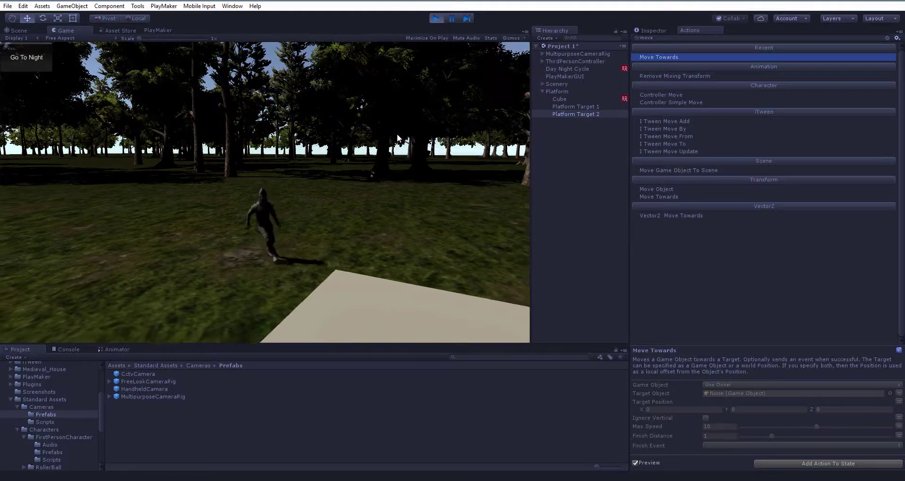
key("space")
key("s")
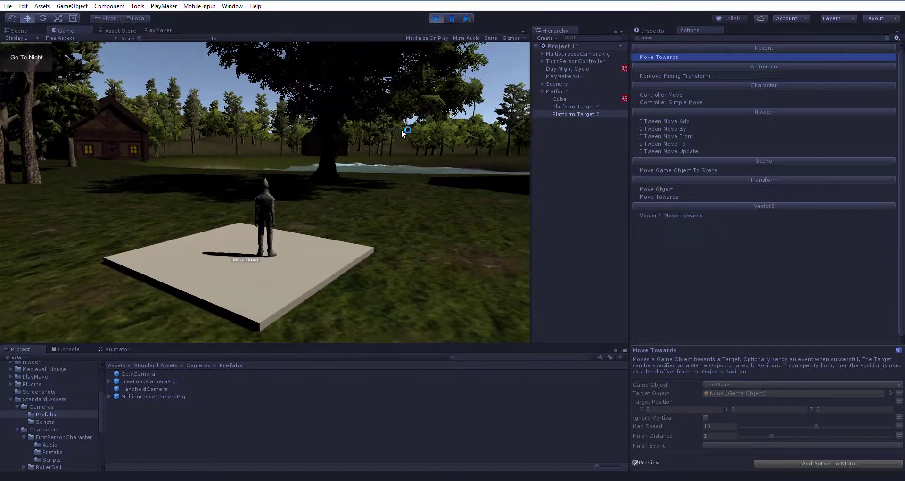
left_click(433, 19)
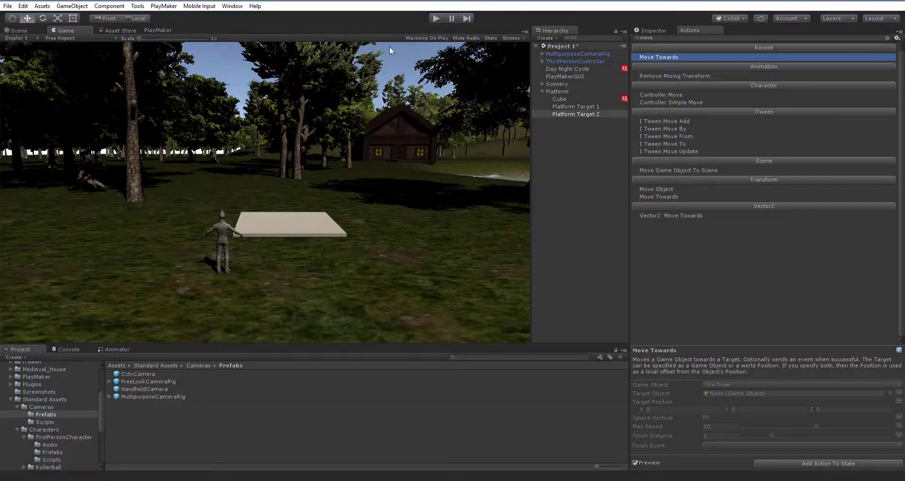
Add a FINISHED transition from Move Down to Wait for Enter and set FINISHED as the Finish Event of its Move Towards action.
left_click(165, 29)
left_click(185, 114)
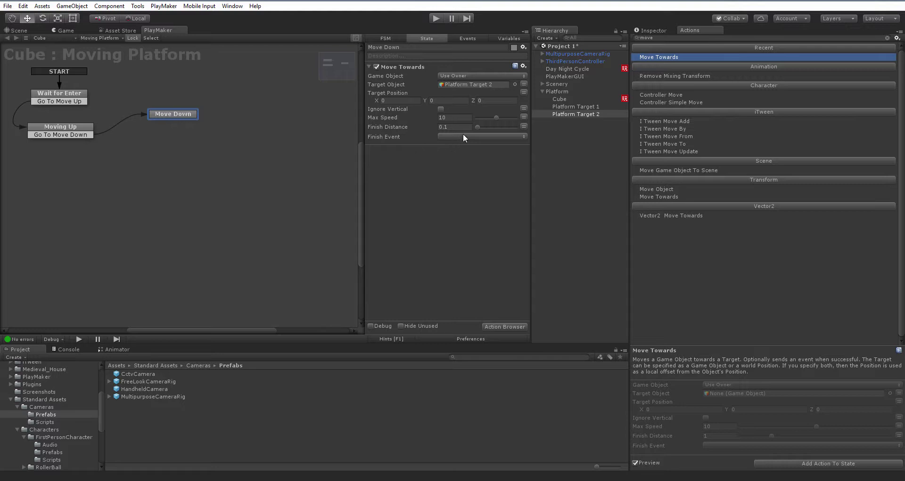
right_click(159, 112)
mouse_move(194, 119)
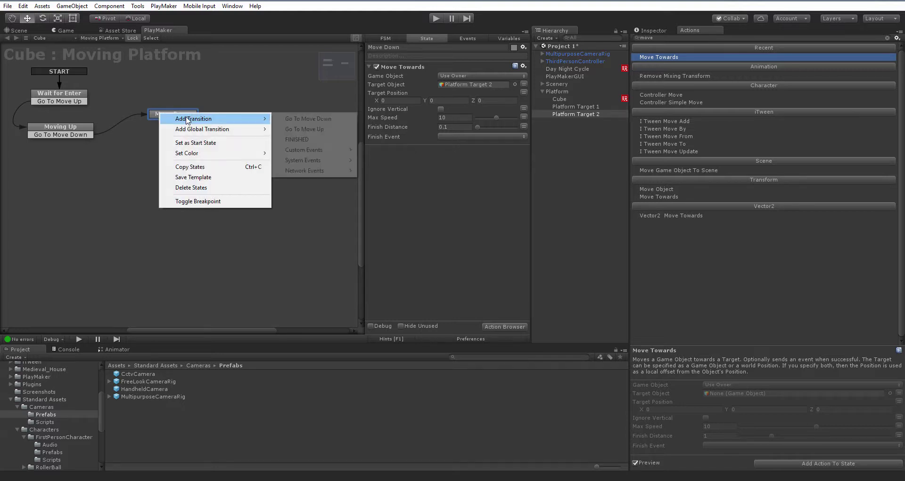
left_click(297, 140)
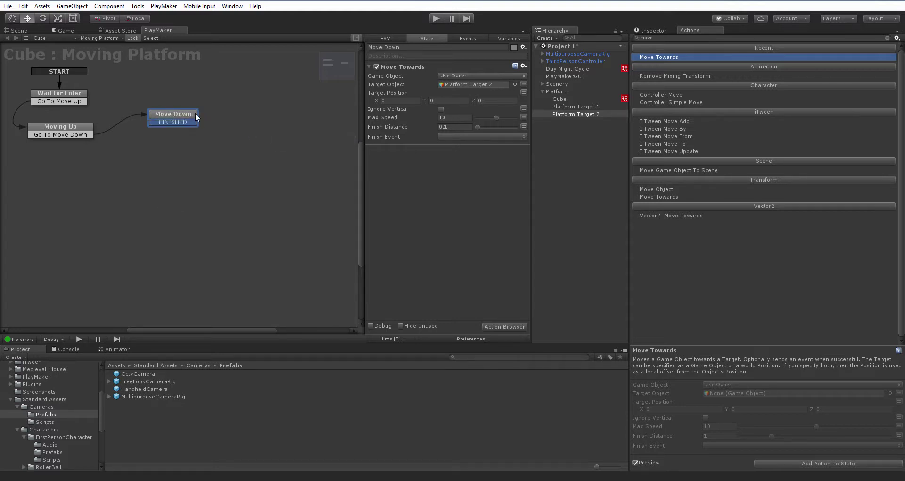
left_click_drag(187, 122, 86, 94)
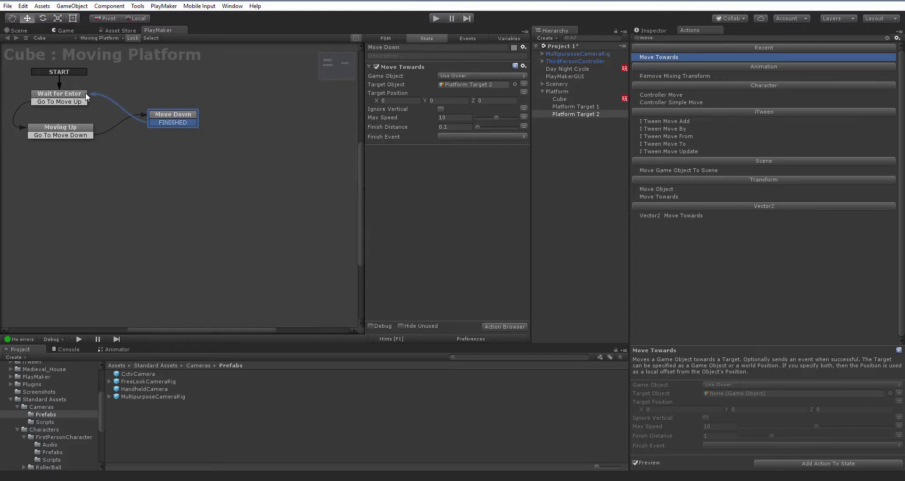
left_click(452, 136)
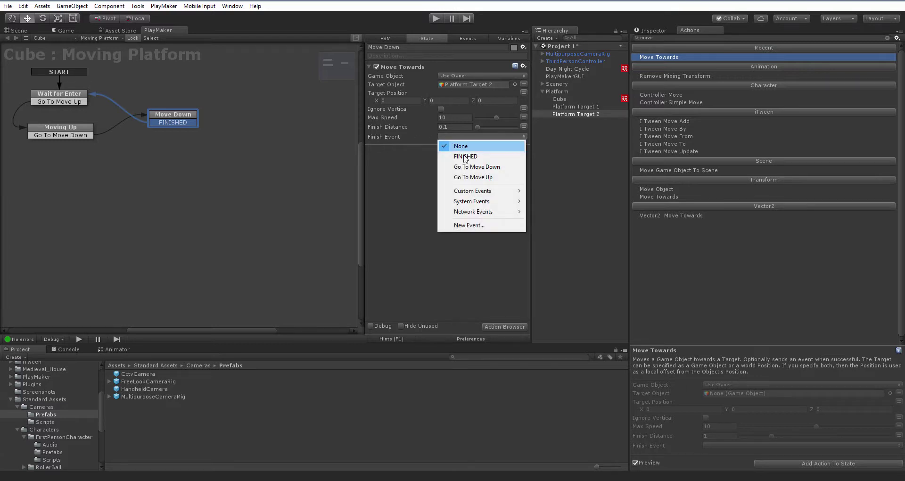
left_click(462, 155)
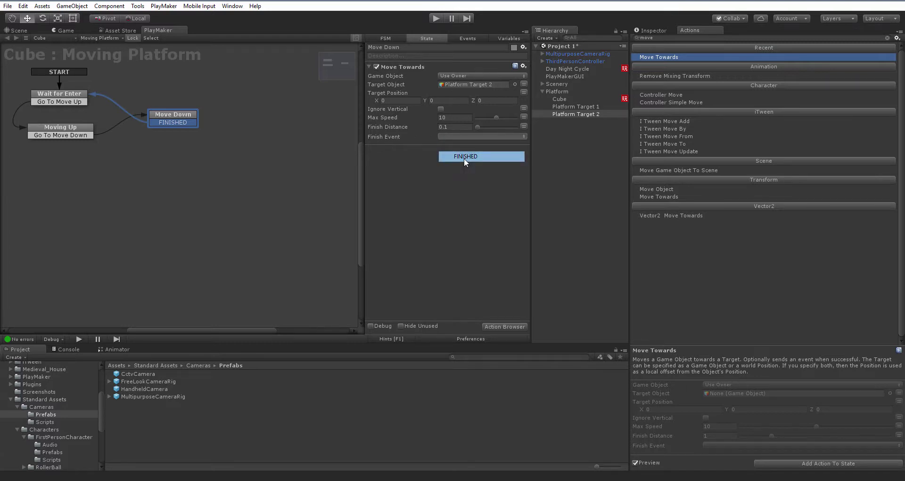
Run the game, jump the character onto the platform, ride it up, and step off to test its descent.
left_click(434, 18)
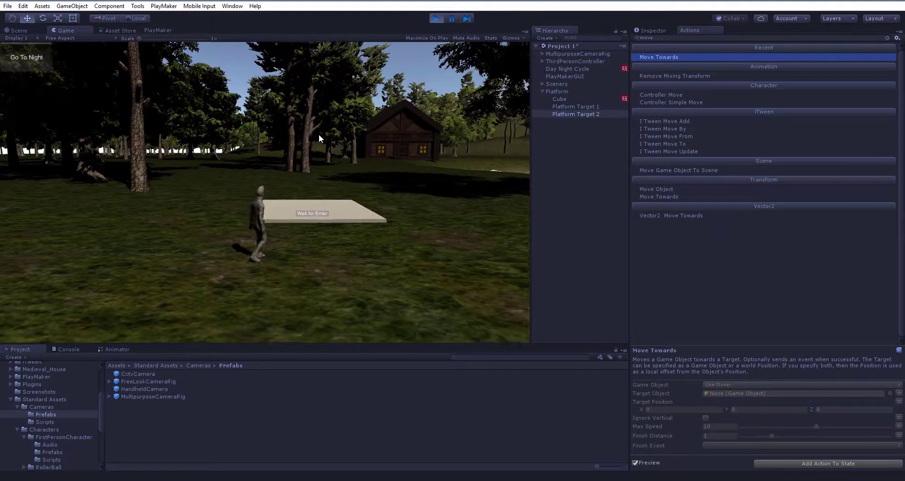
key("space")
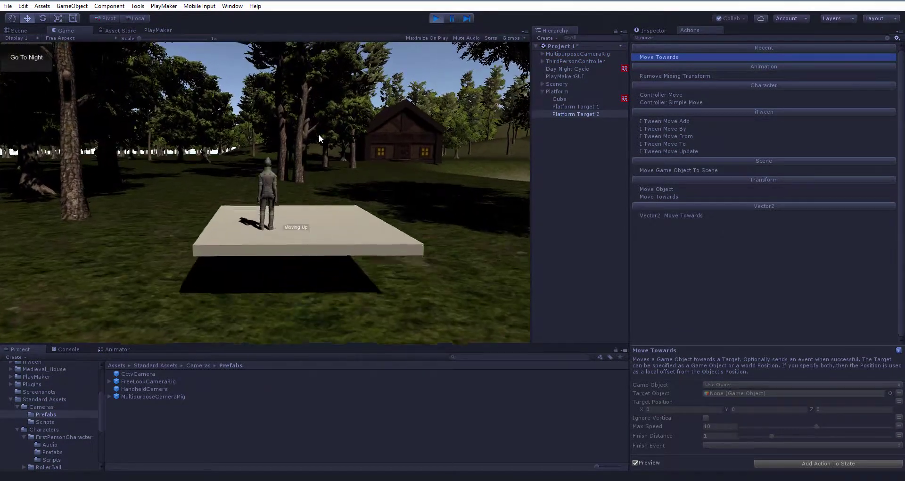
key("a")
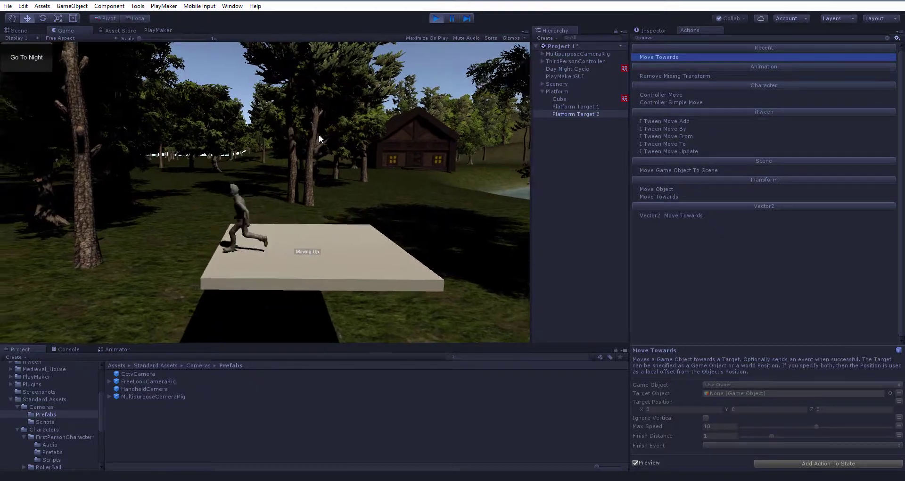
key("d")
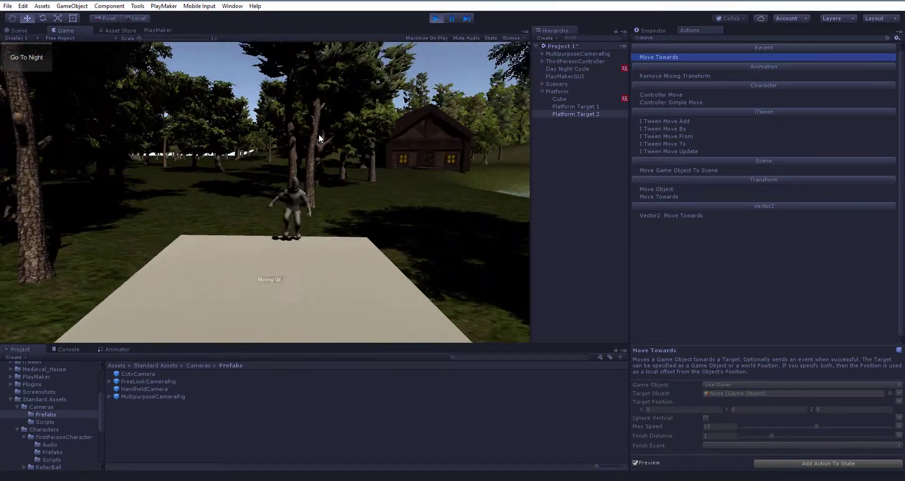
key("a")
key("a")
key("s")
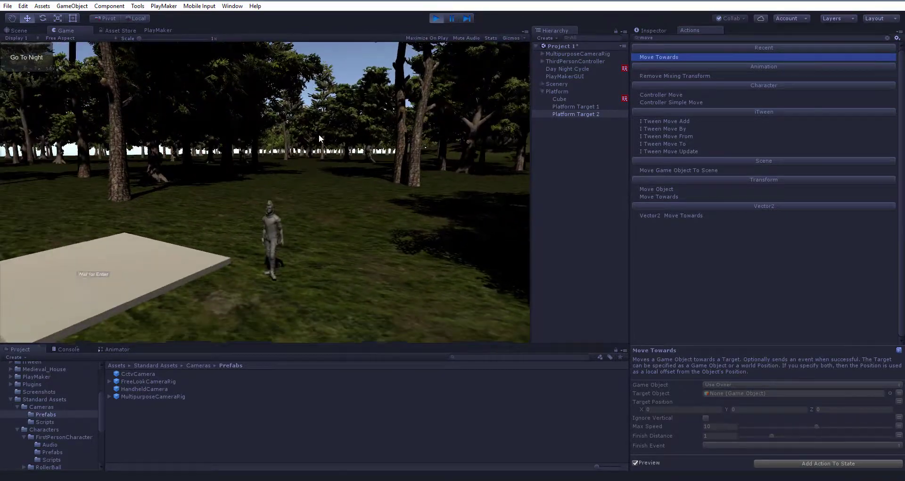
Jump the character back onto the platform and off again several times to test the repeated rise and return cycle.
key("a")
key("space")
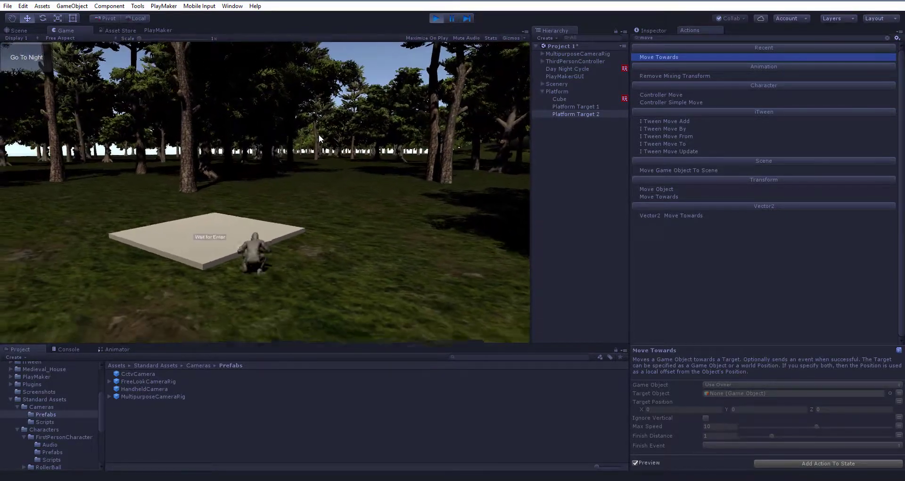
key("w")
key("space")
key("w")
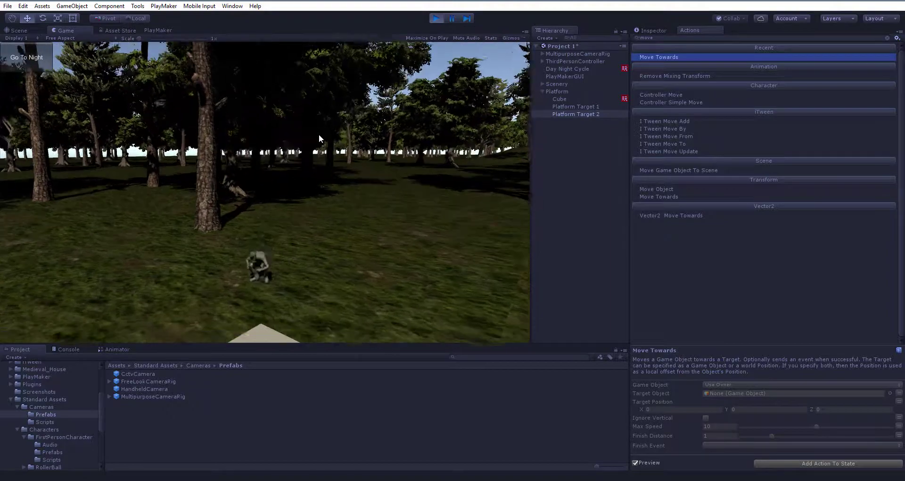
key("s")
key("w")
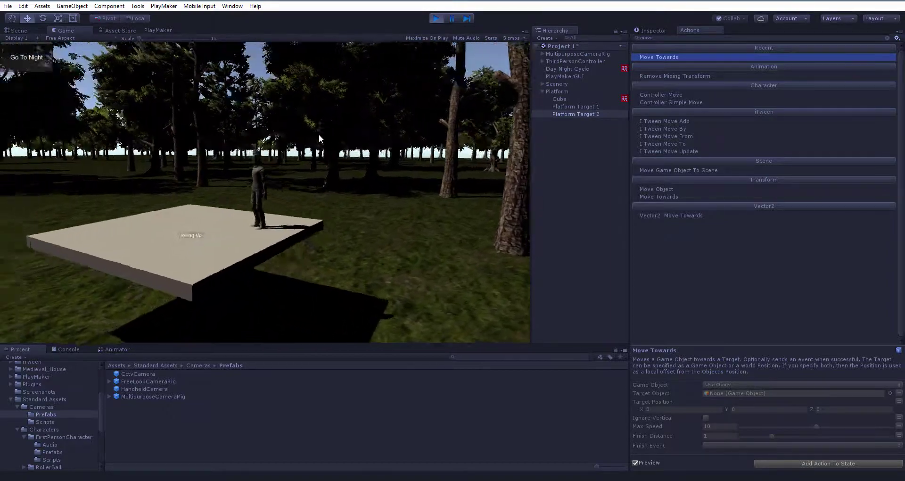
key("w")
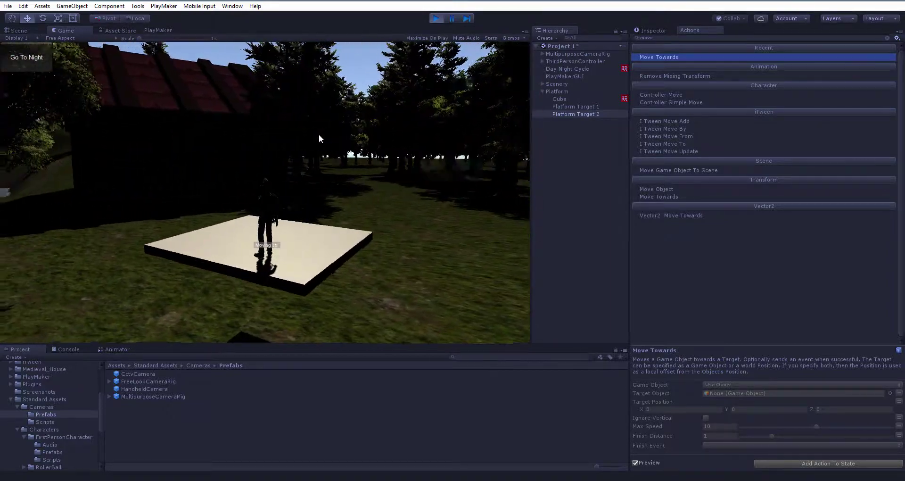
key("d")
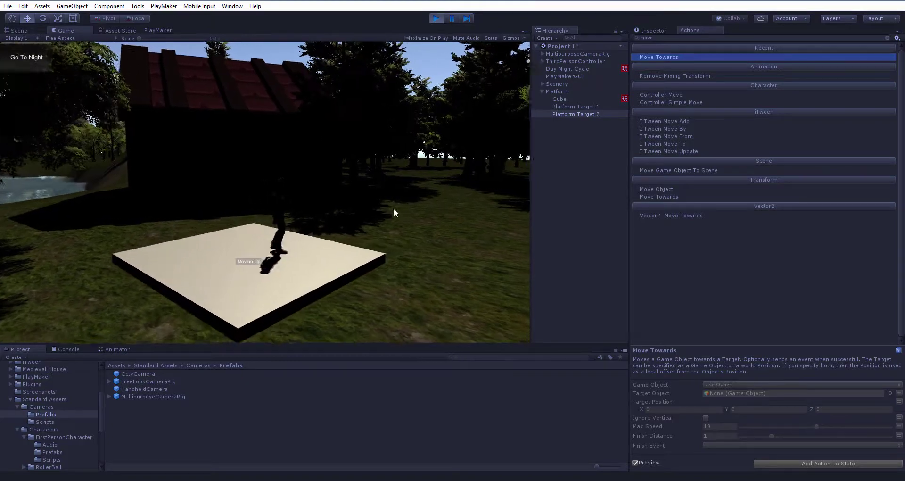
key("d")
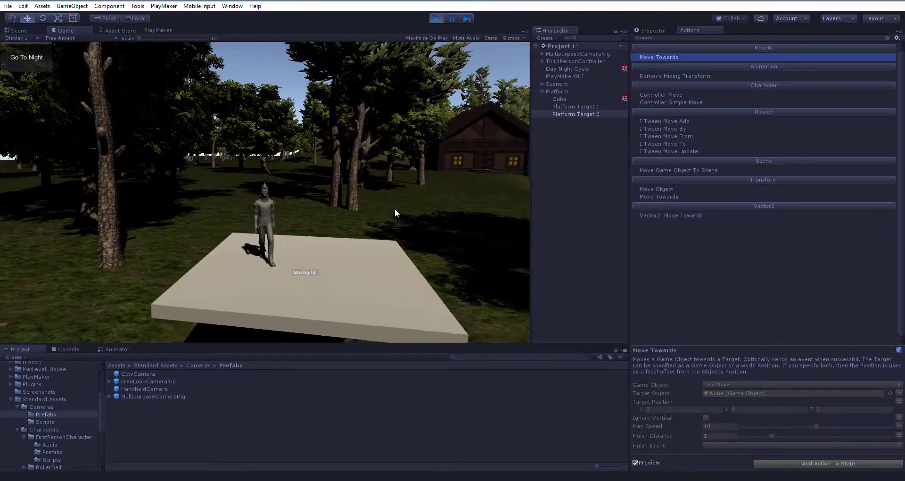
key("a")
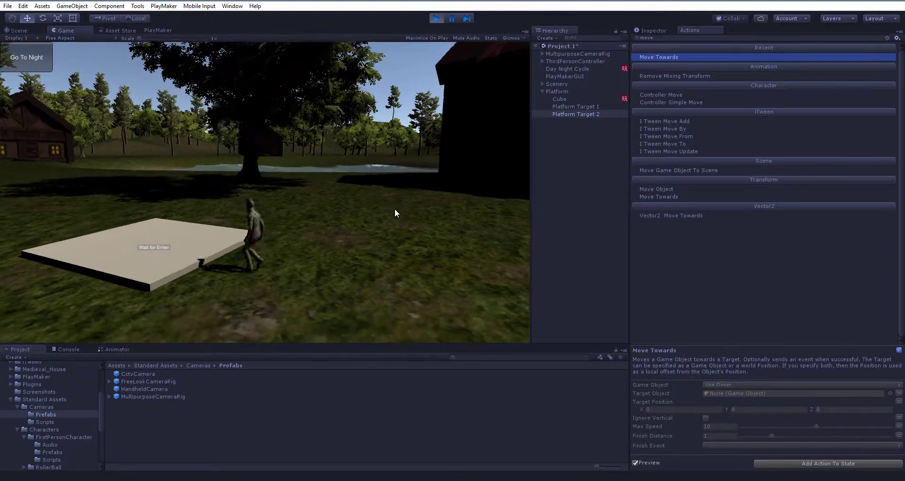
key("space")
key("w")
key("space")
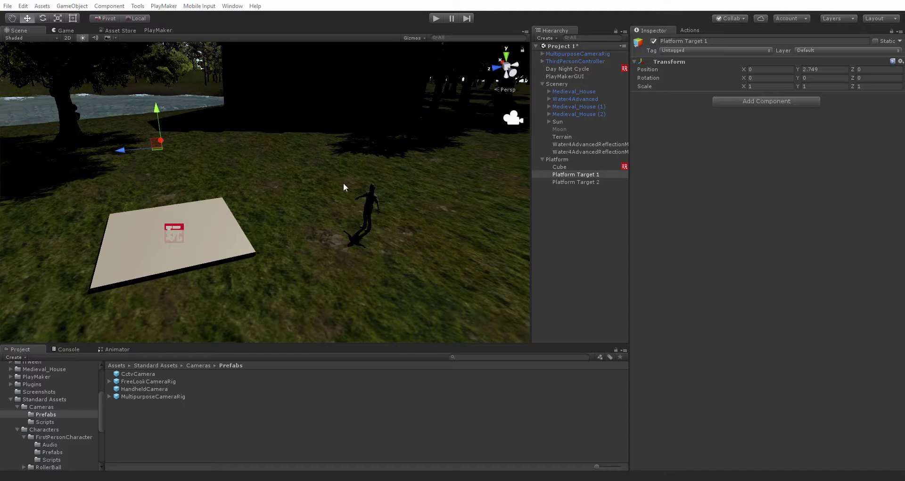
Move Platform Target 1 sideways along the X axis to about X 5.89, away from above the platform.
right_click_drag(383, 219, 346, 239)
middle_click_drag(346, 239, 301, 245)
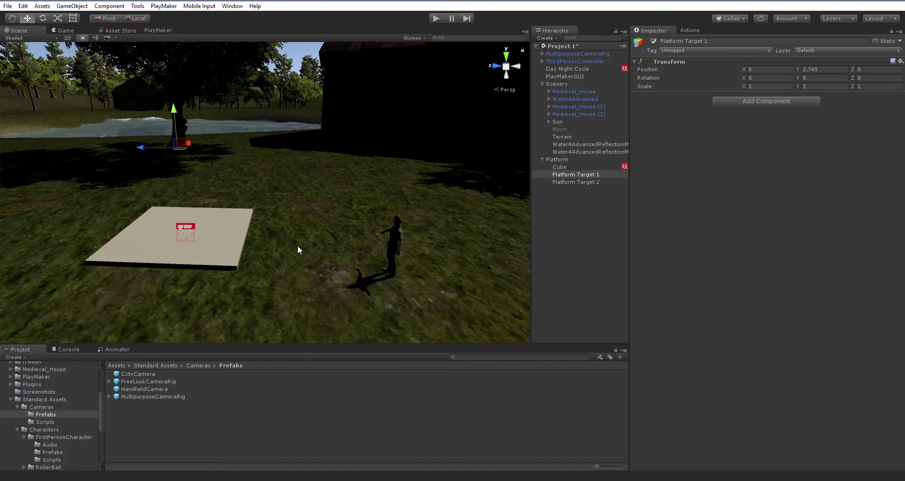
left_click_drag(298, 245, 222, 228, "alt")
middle_click_drag(222, 228, 277, 244)
left_click_drag(277, 244, 201, 250, "alt")
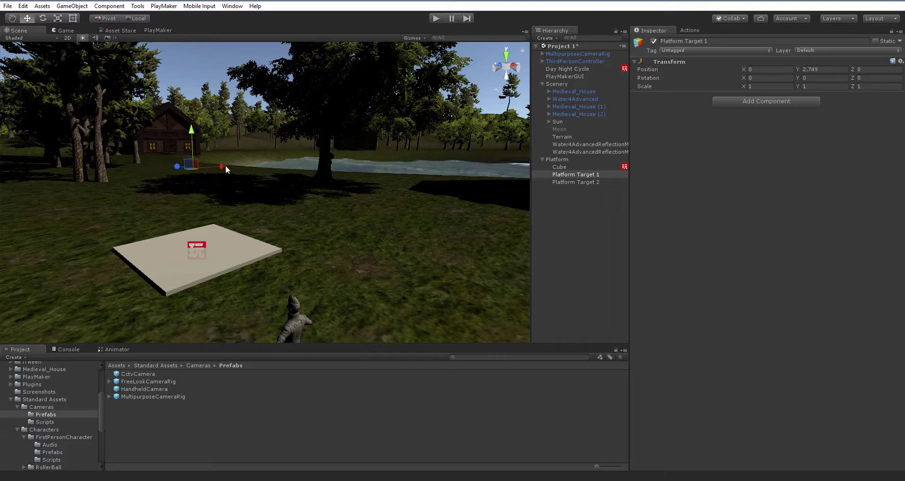
left_click_drag(223, 165, 376, 149)
Play-test the sideways-moving platform by jumping the character onto it and turning while it travels, and stop the game.
left_click(435, 19)
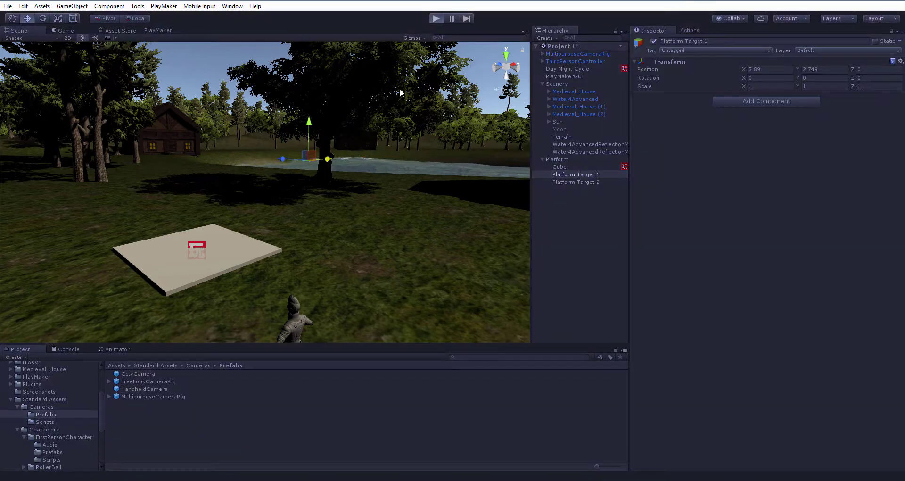
key("w")
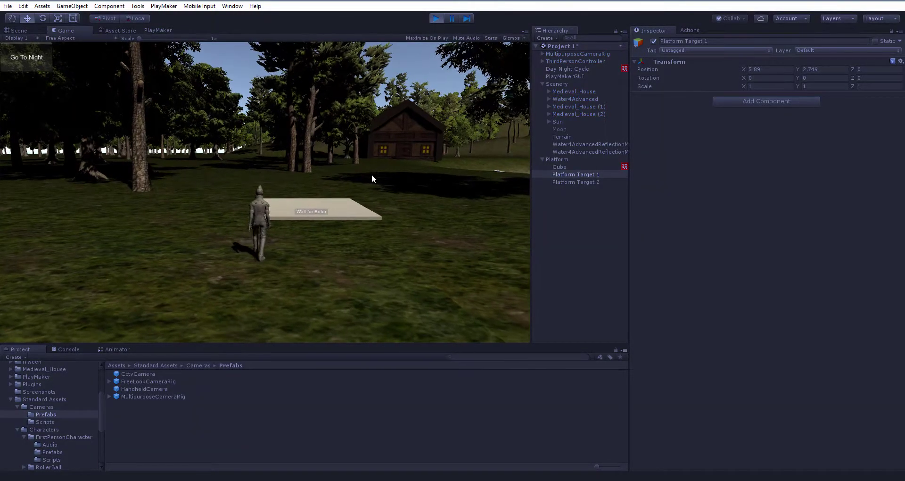
key("d")
key("space")
key("a")
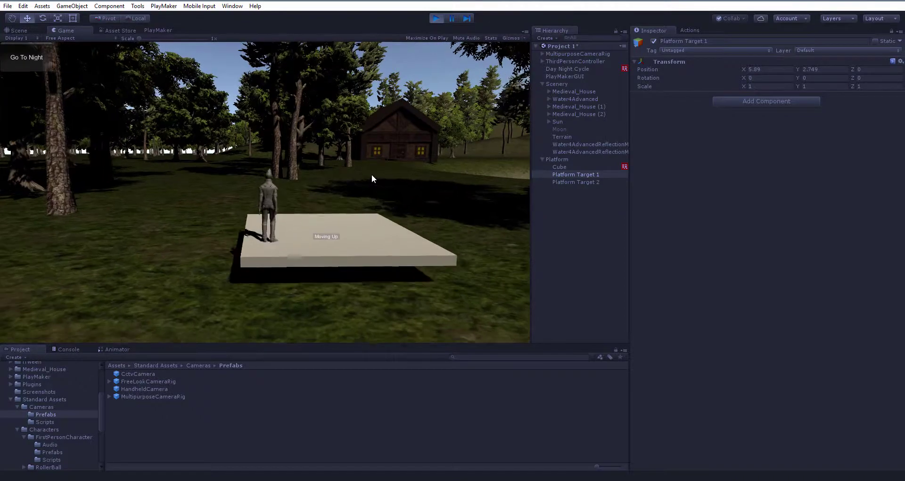
key("d")
key("space")
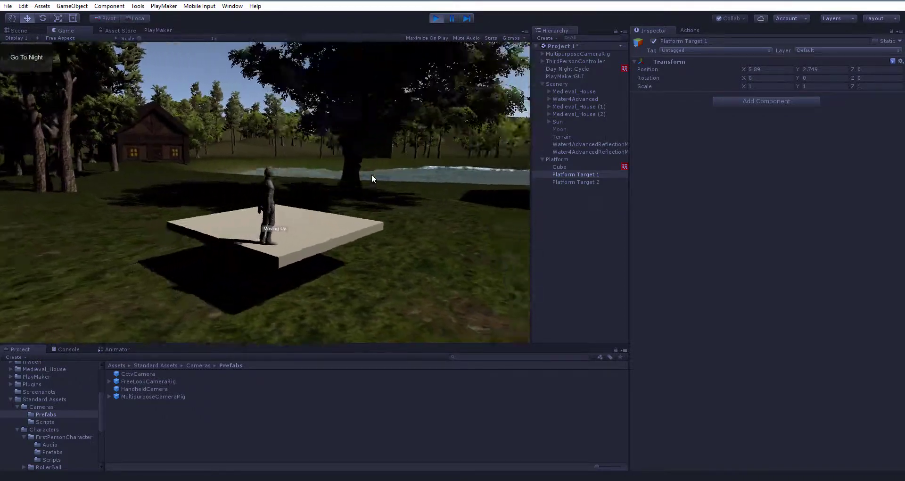
key("d")
key("space")
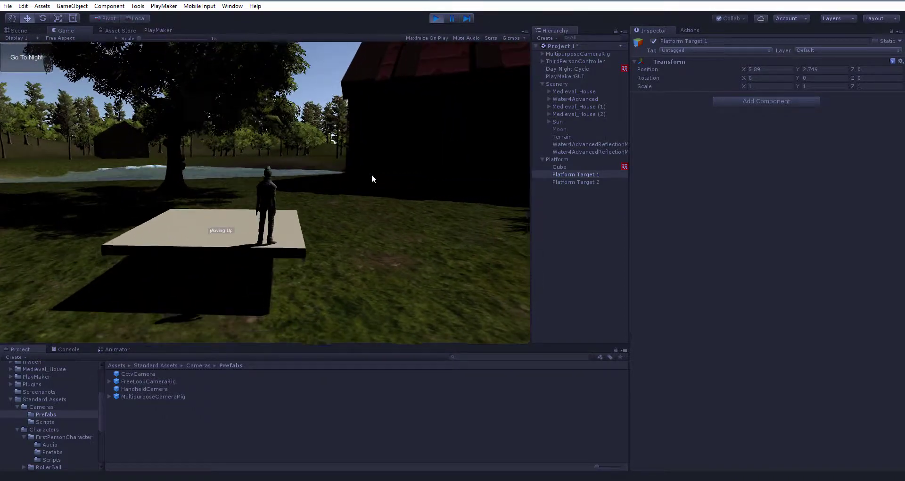
key("d")
key("space")
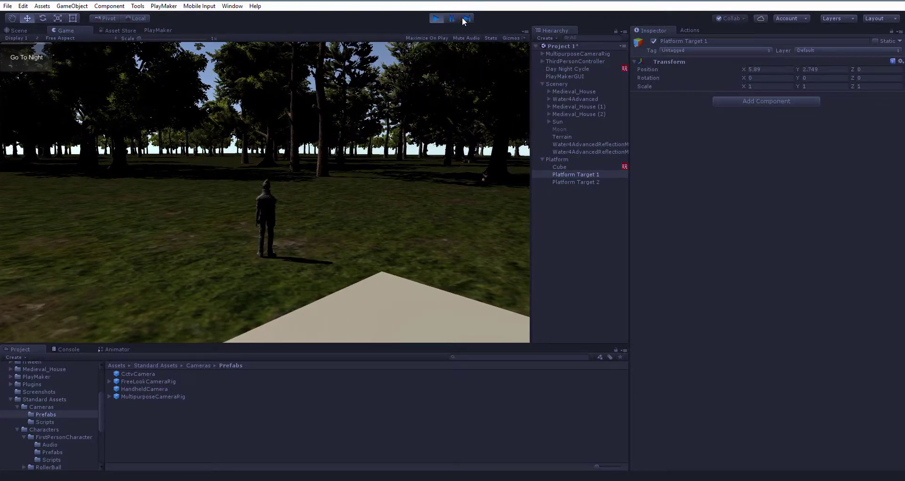
left_click(437, 18)
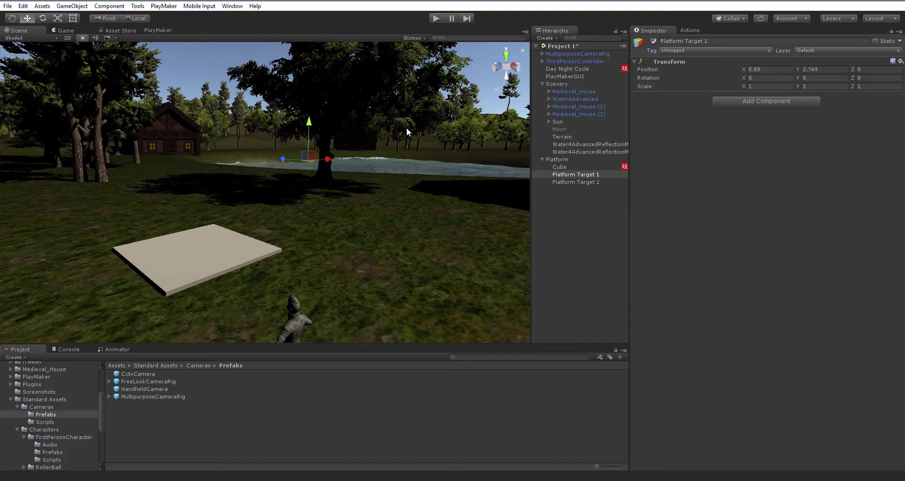
Add a Set Parent action to the Moving Up state and move it to the top of the action list.
left_click(160, 30)
middle_click_drag(121, 205, 158, 228)
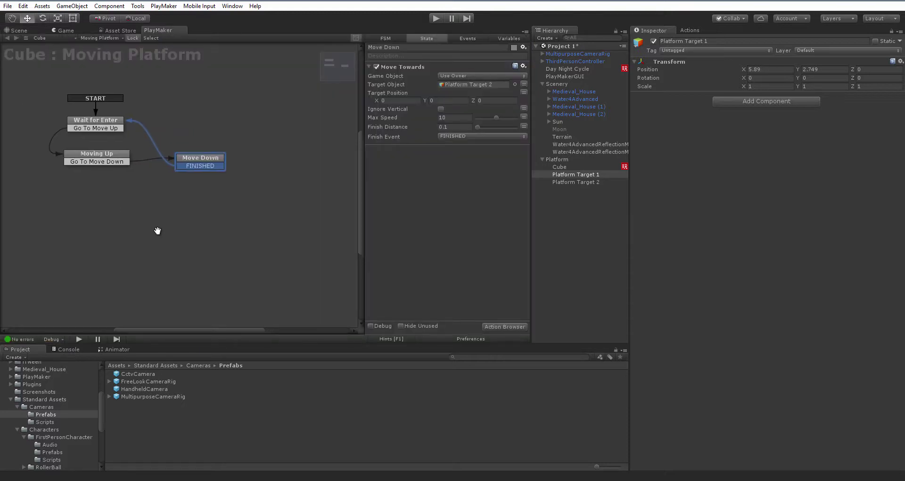
left_click(110, 163)
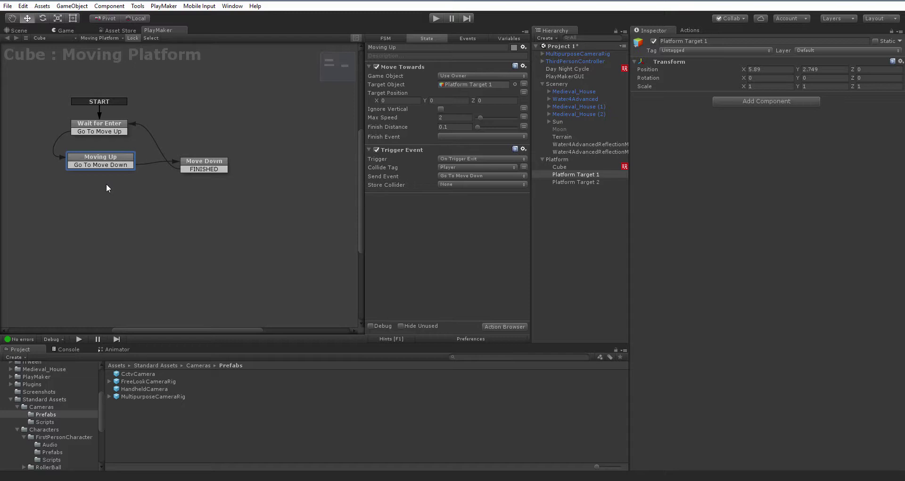
left_click(689, 31)
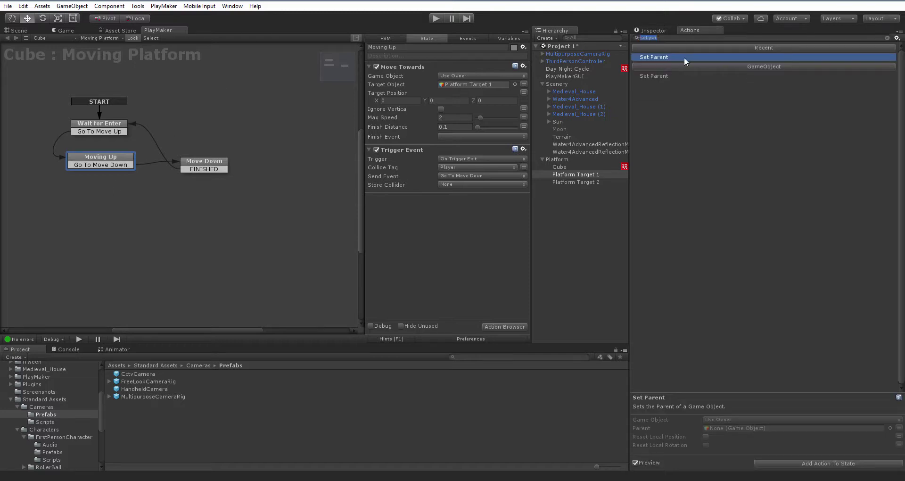
double_click(658, 57)
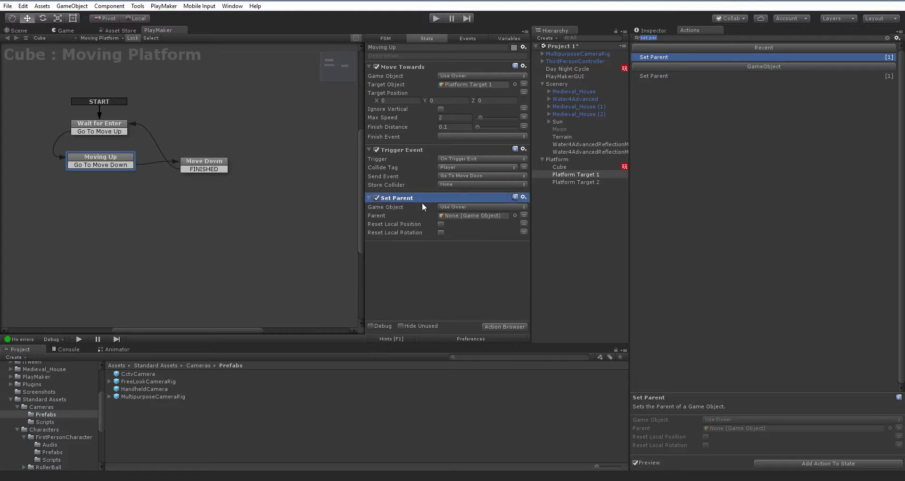
left_click(524, 196)
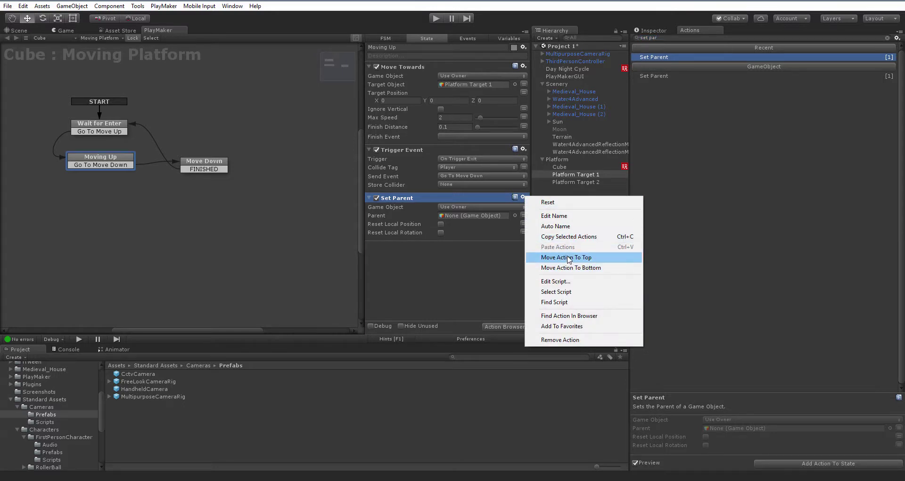
left_click(568, 258)
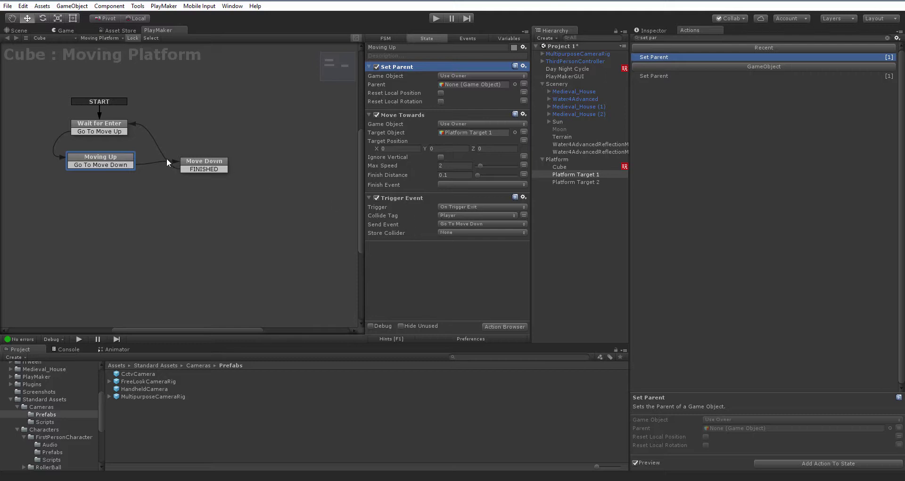
Store the collider of the Wait for Enter state's Trigger Event in the Player variable and check that variable's type.
left_click(101, 126)
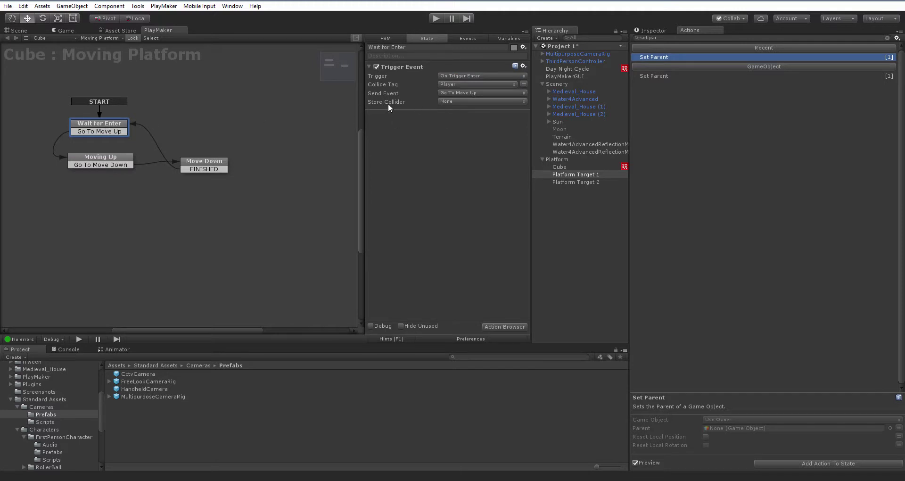
left_click(462, 101)
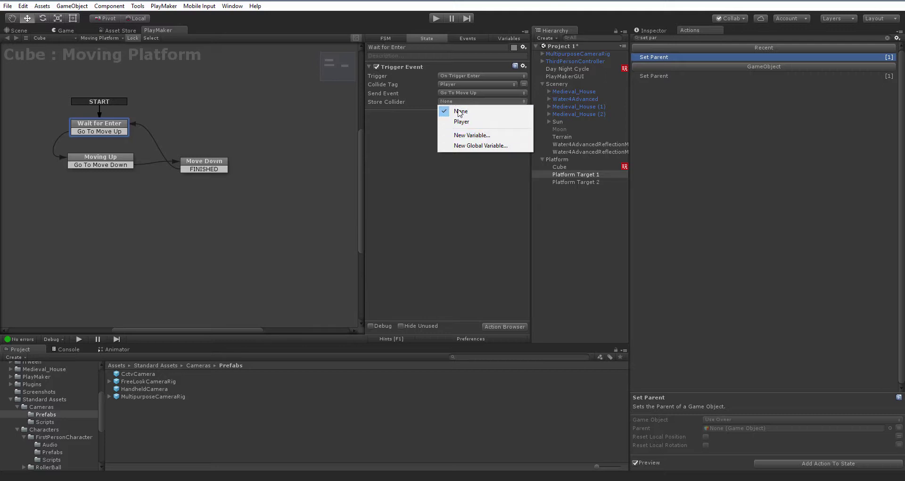
left_click(464, 135)
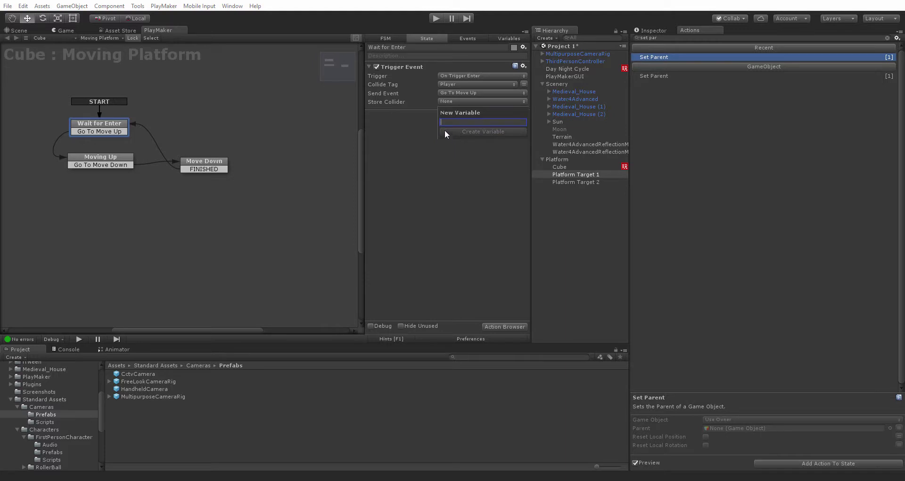
left_click(428, 187)
left_click(459, 101)
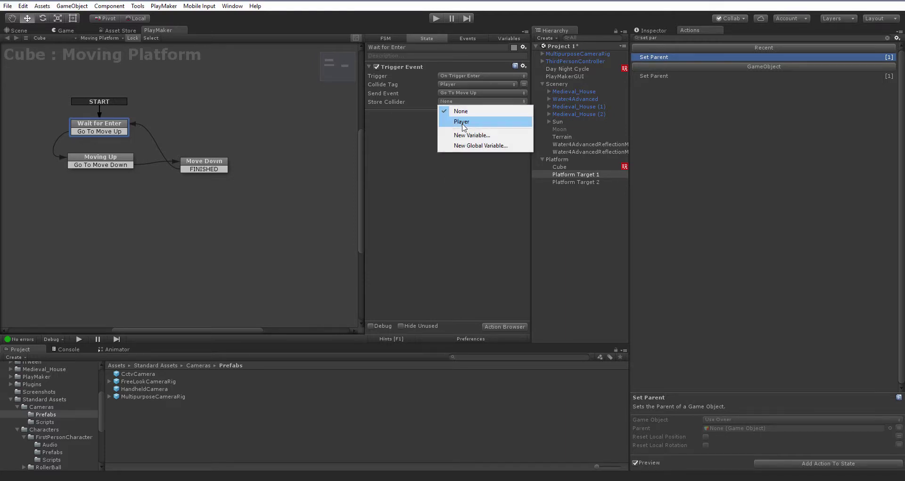
left_click(462, 123)
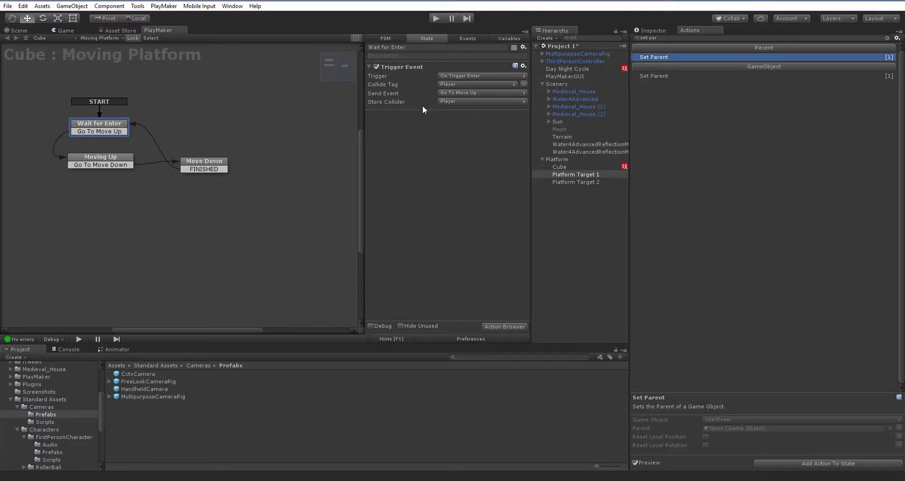
left_click(507, 39)
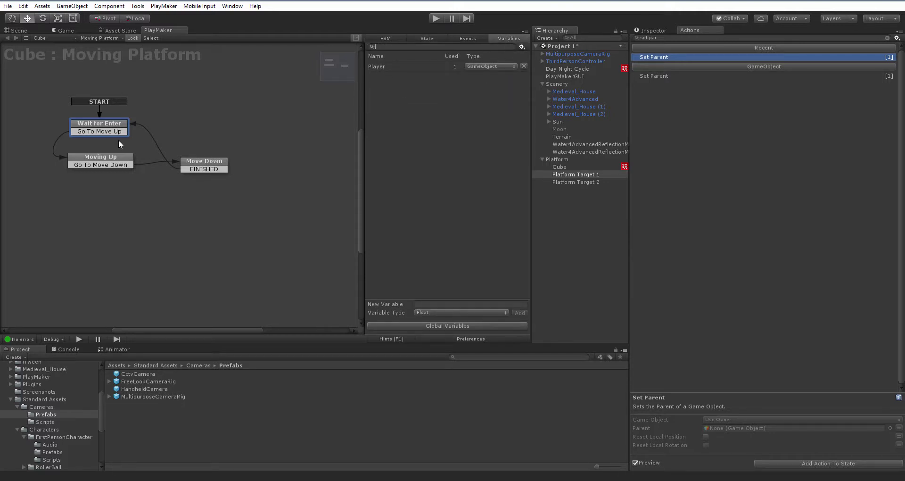
Set the Moving Up state's Set Parent action to attach the Player variable's object to the Cube.
left_click(108, 159)
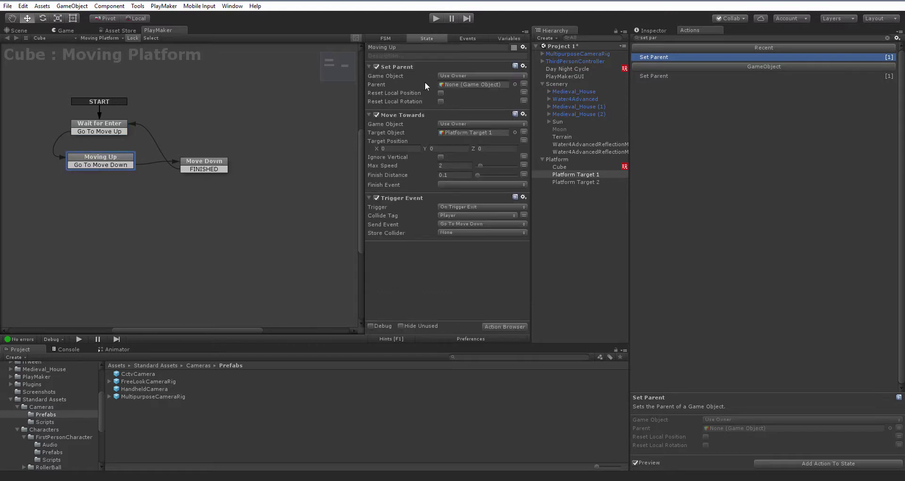
left_click(469, 75)
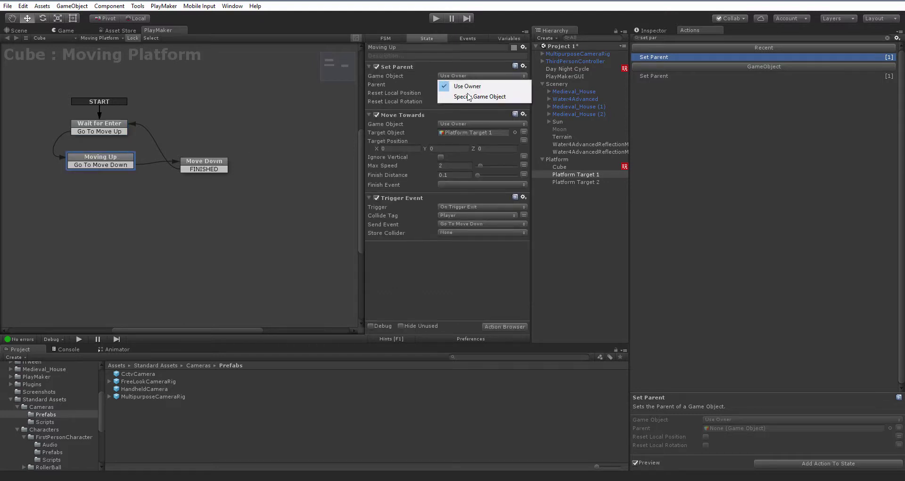
left_click(468, 98)
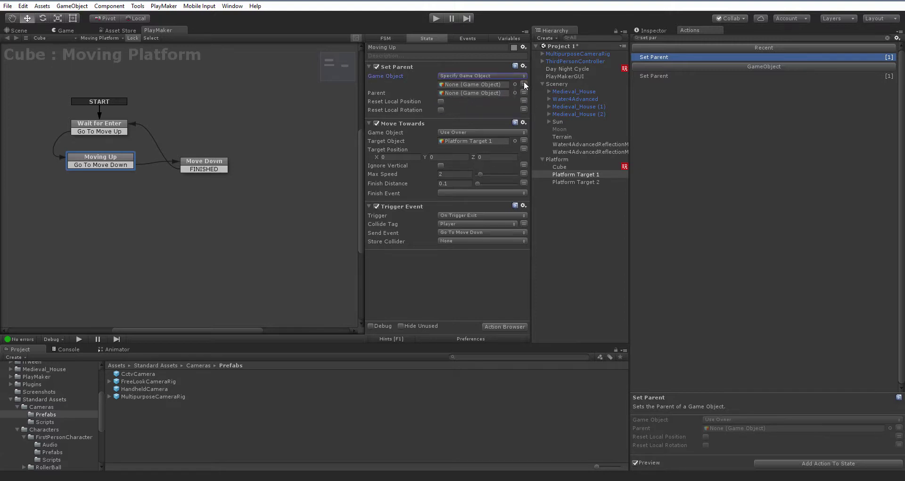
left_click(486, 84)
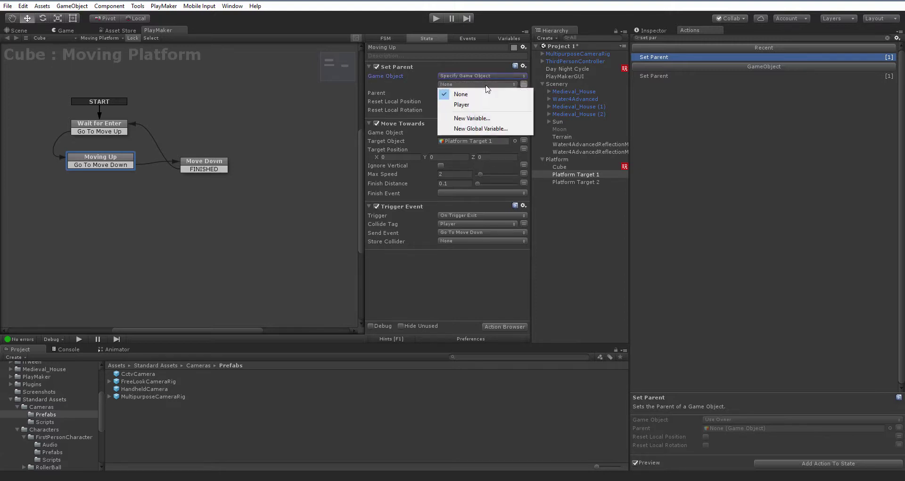
left_click(469, 105)
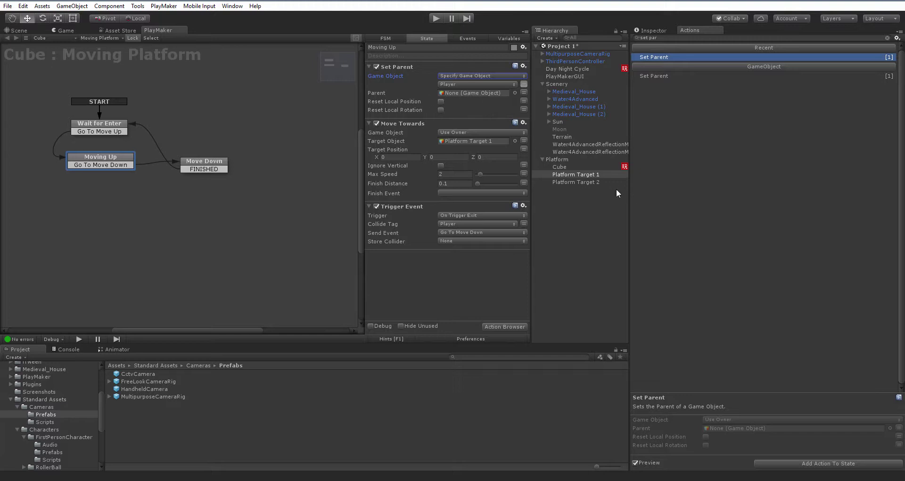
left_click_drag(560, 166, 479, 94)
Add a Set Parent action to the Move Down state and move it to the top of the action list.
left_click(211, 165)
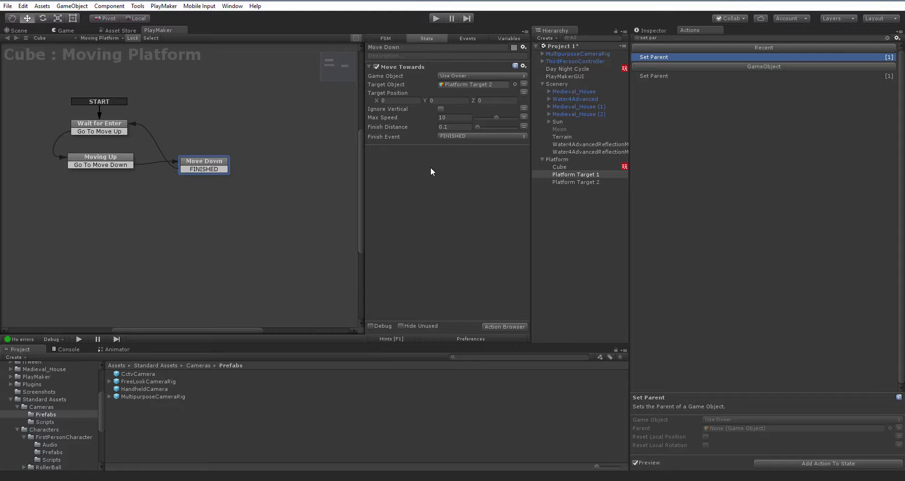
double_click(661, 57)
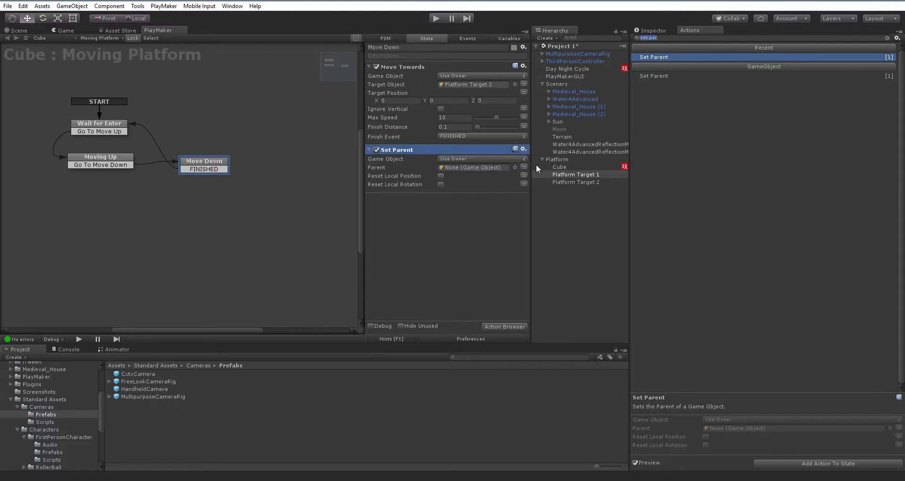
left_click(523, 149)
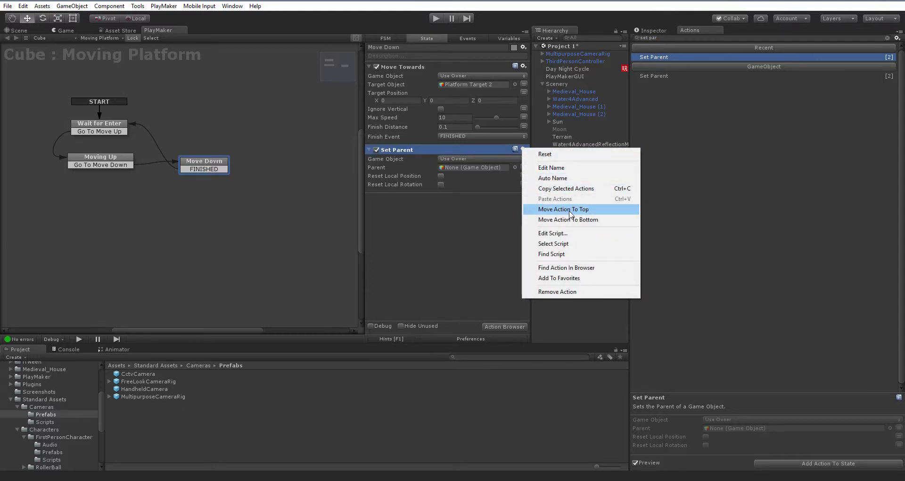
left_click(570, 209)
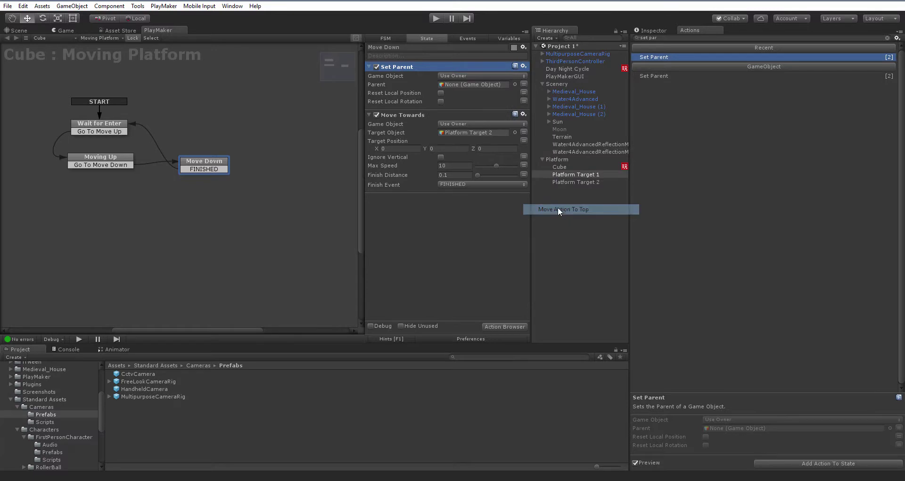
Set the Move Down state's Set Parent action to use the Player variable as its specified game object, with Parent left as None.
left_click(463, 77)
left_click(468, 97)
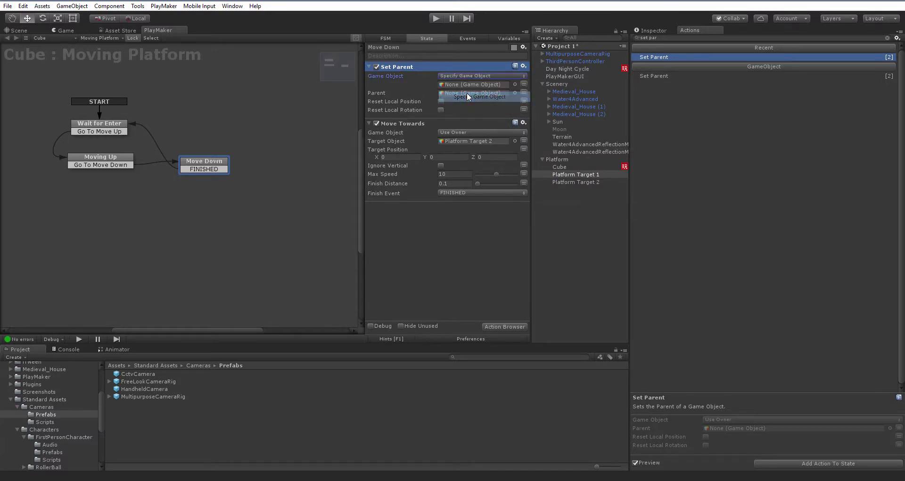
left_click(524, 84)
left_click(505, 85)
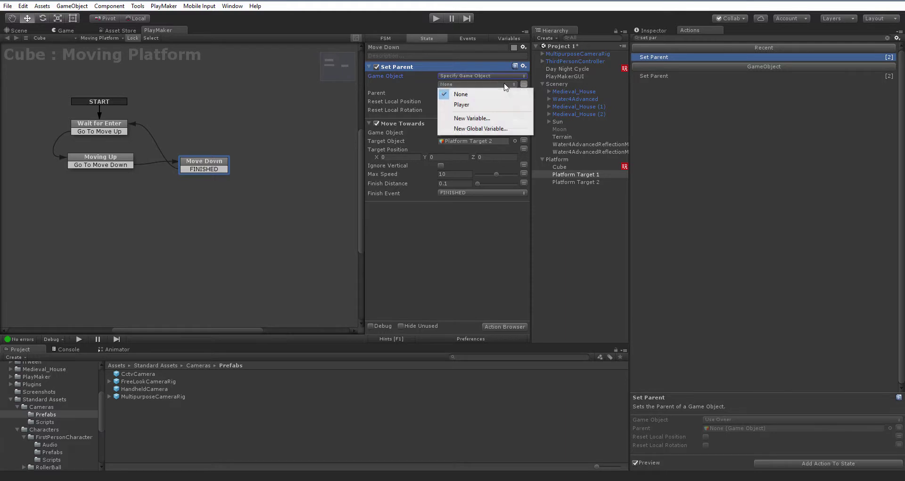
left_click(483, 104)
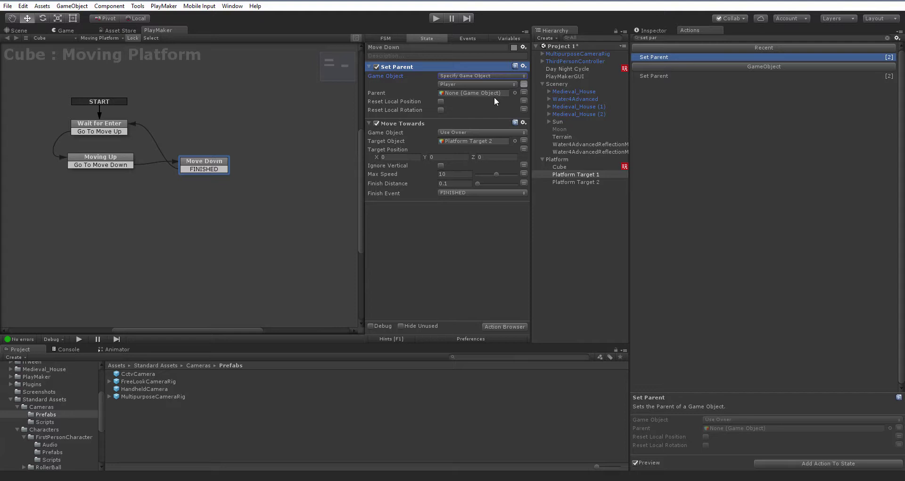
Play-test the parenting by riding the moving platform with the character, jumping off and running around beside it.
left_click(435, 19)
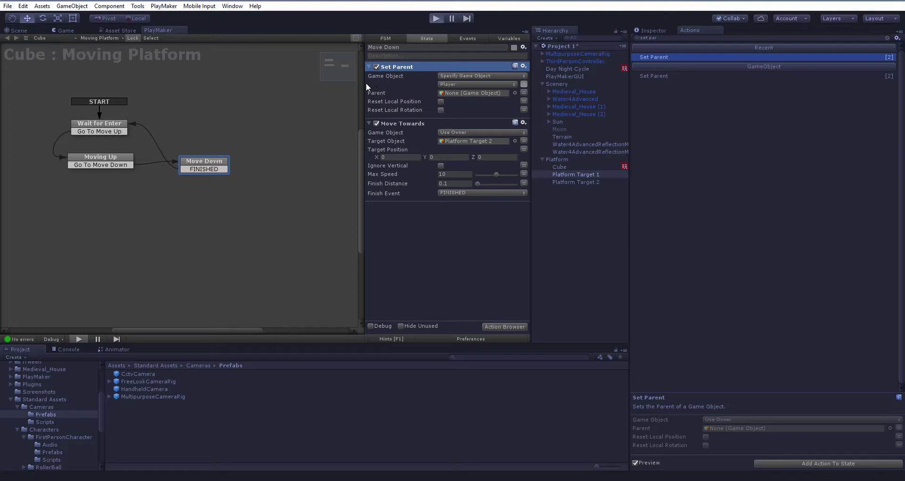
key("d")
key("s")
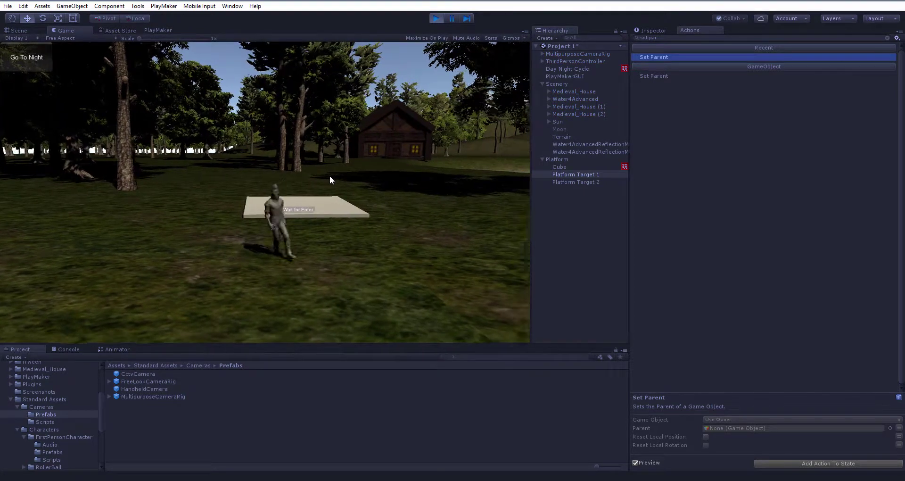
key("w")
key("w")
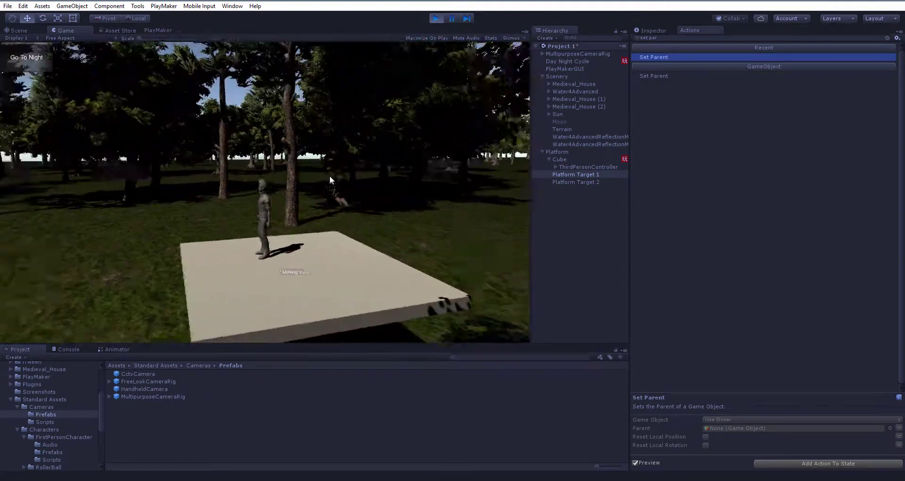
key("w")
key("space")
key("s")
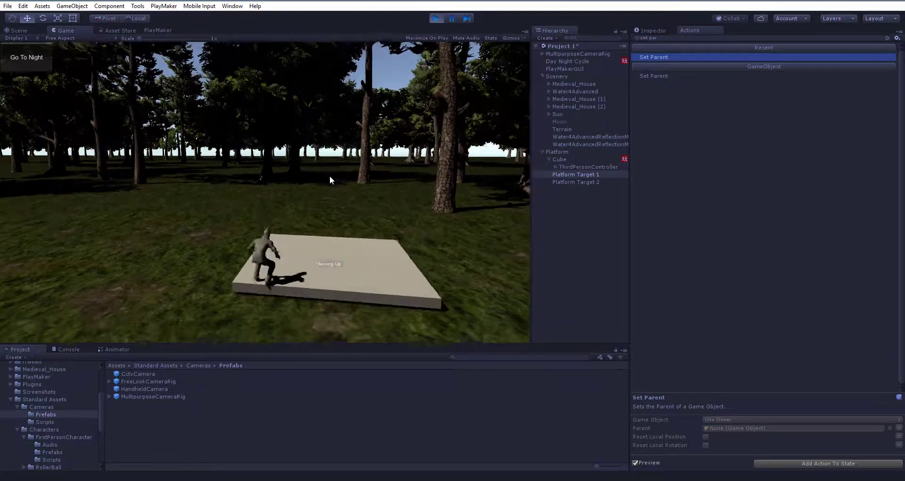
key("w")
key("a")
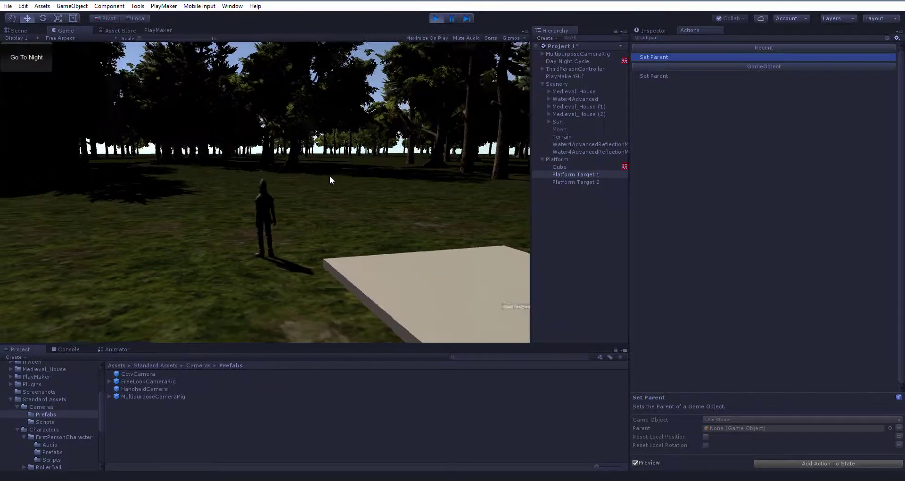
key("w")
key("d")
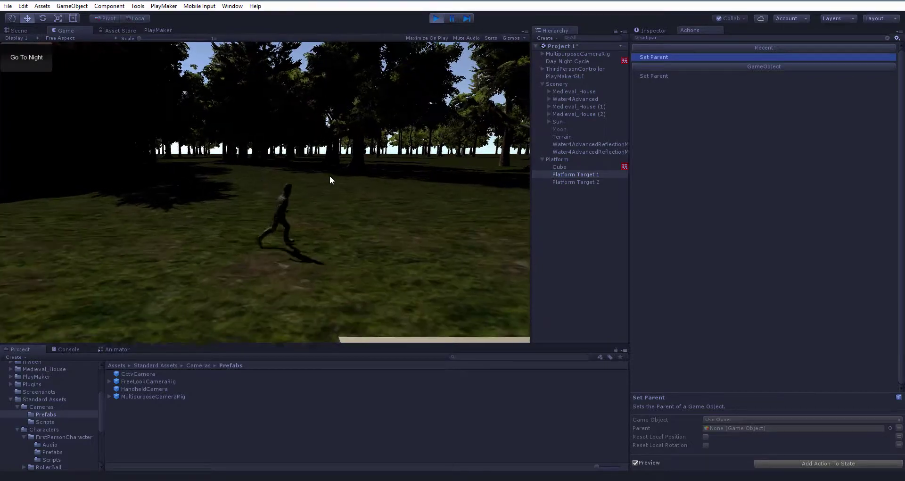
key("s")
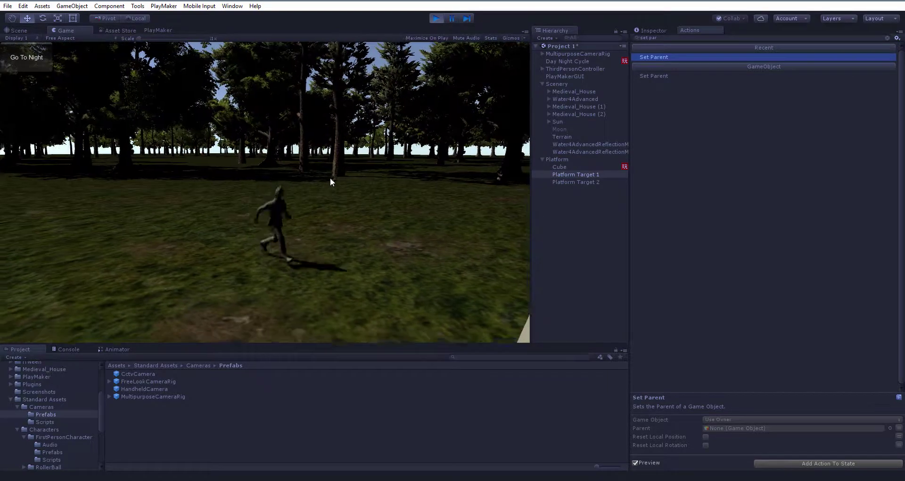
key("d")
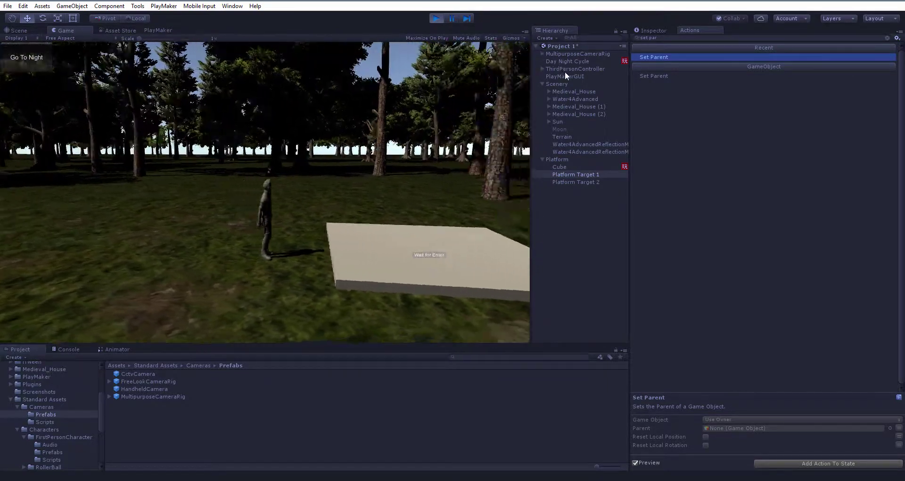
Select ThirdPersonController in the running game and step on and off the platform to check its parenting in the hierarchy.
left_click(565, 69)
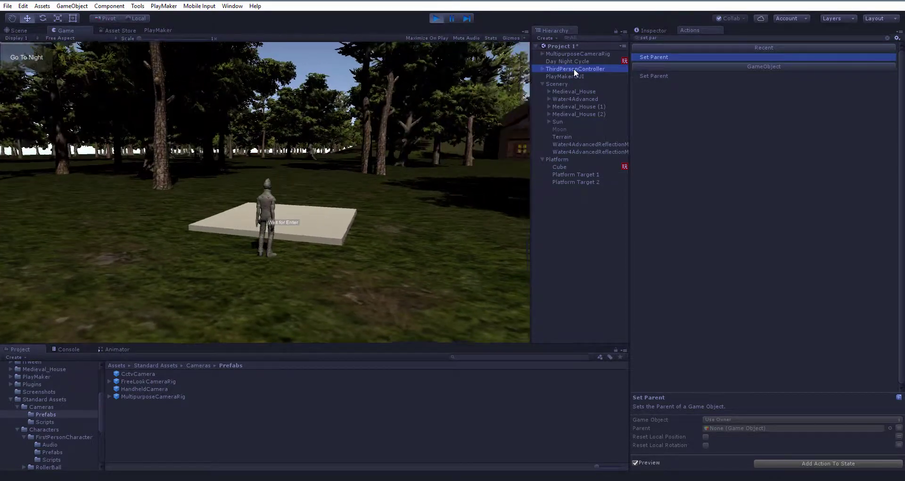
left_click(394, 249)
key("w")
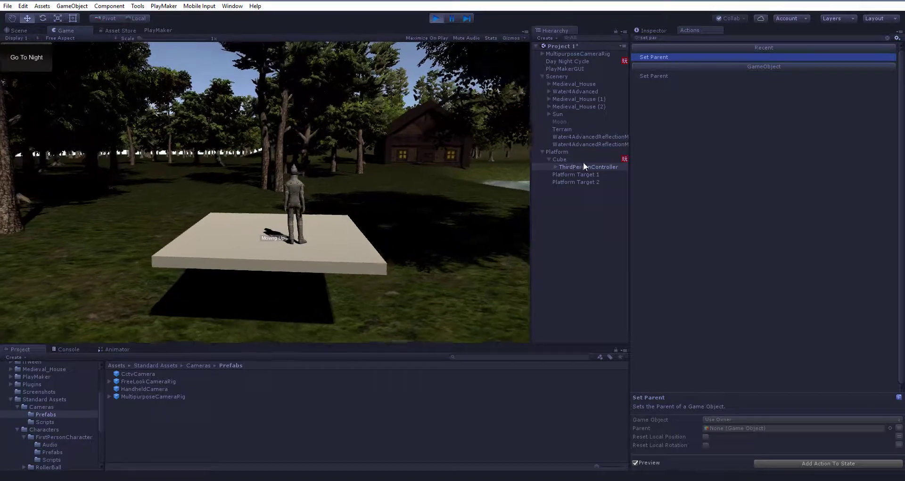
key("d")
key("s")
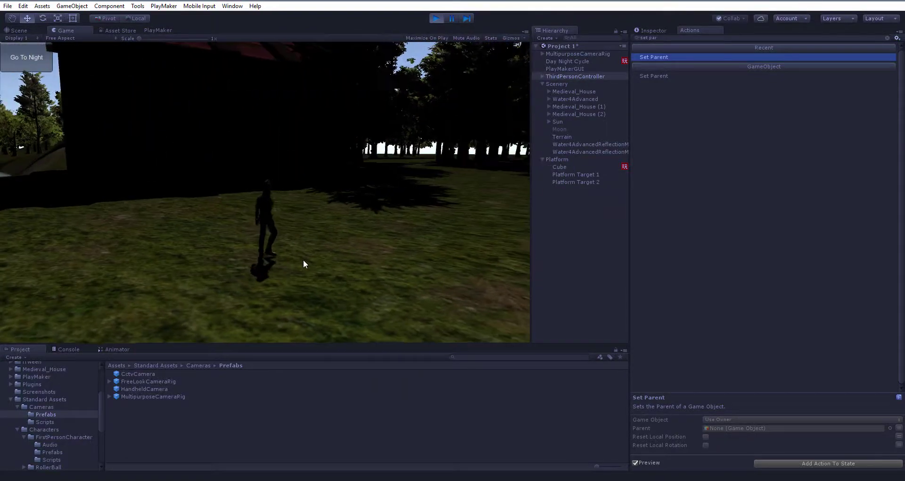
key("d")
key("s")
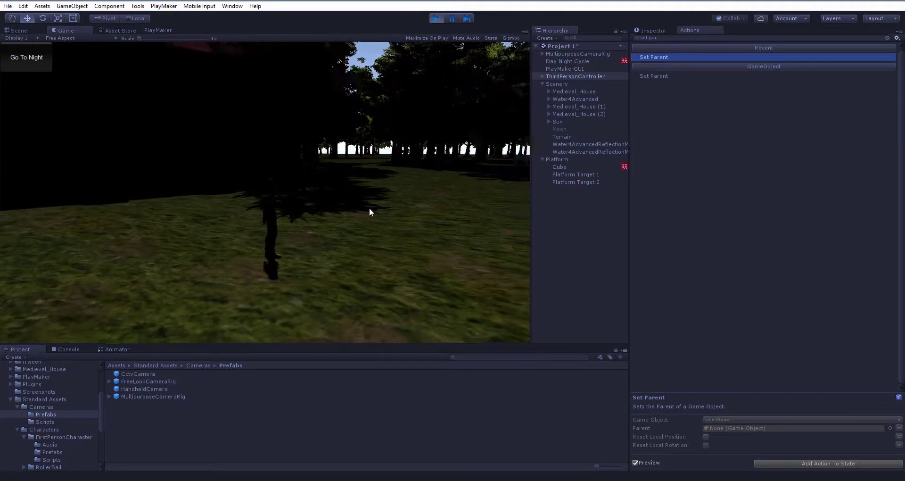
key("d")
key("w")
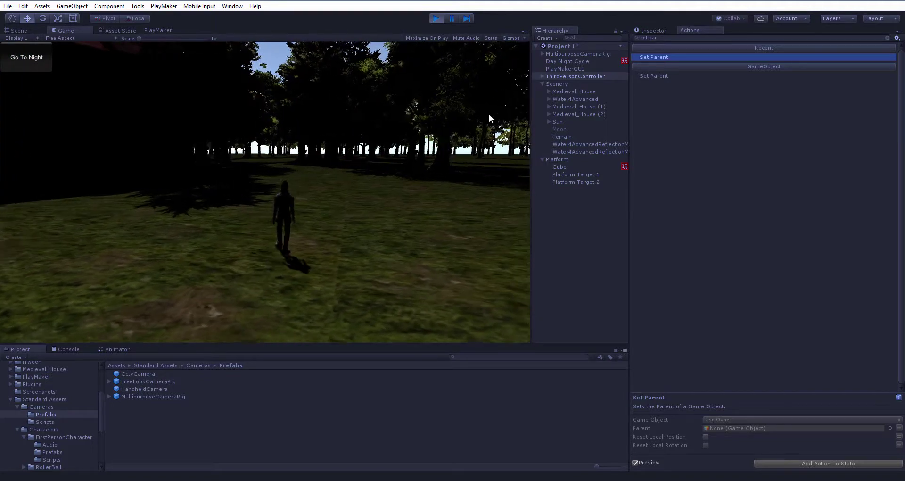
Inspect ThirdPersonController, try a Ground Check Distance of 0.01 in its Third Person Character script, and set it to 0.2.
left_click(654, 30)
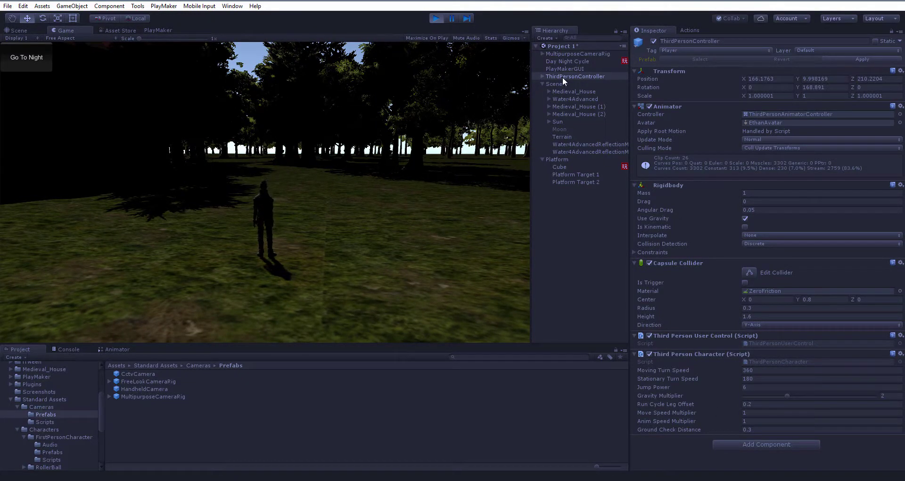
left_click(764, 429)
type("0.01")
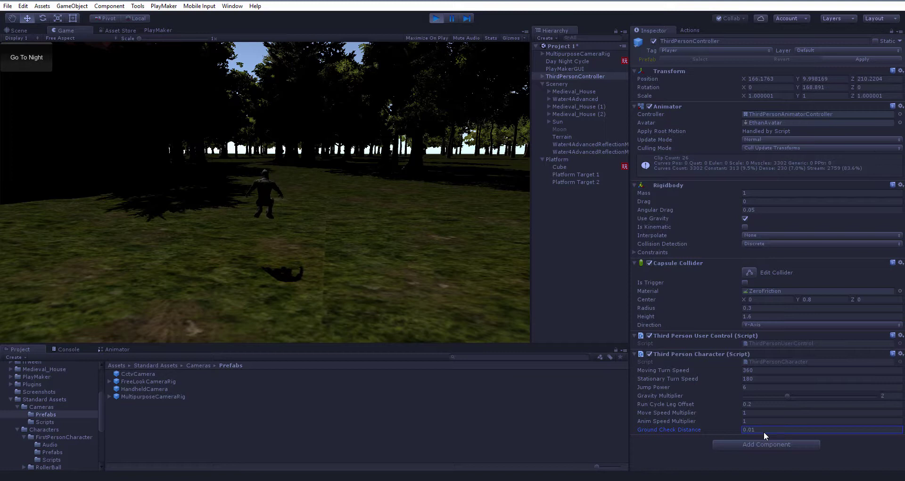
type("0.2")
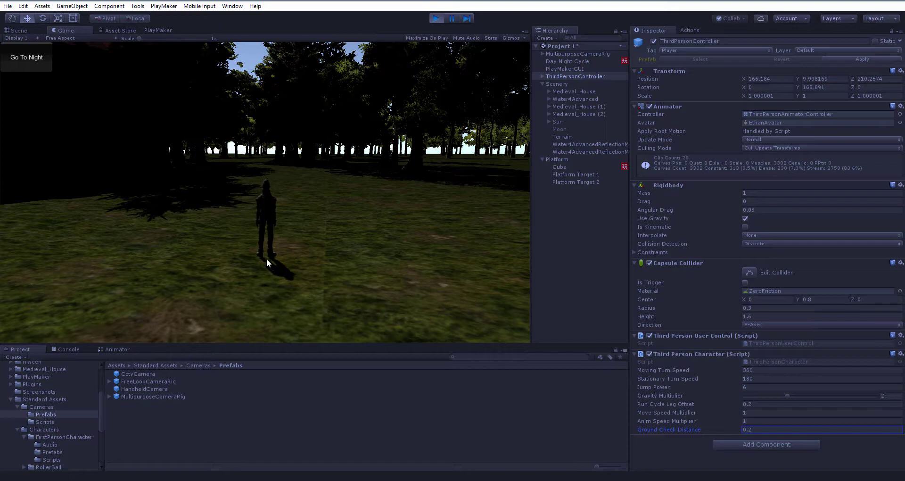
Ride the platform again in the running game and jump off, checking the character's inspector values and parenting.
left_click(307, 245)
key("d")
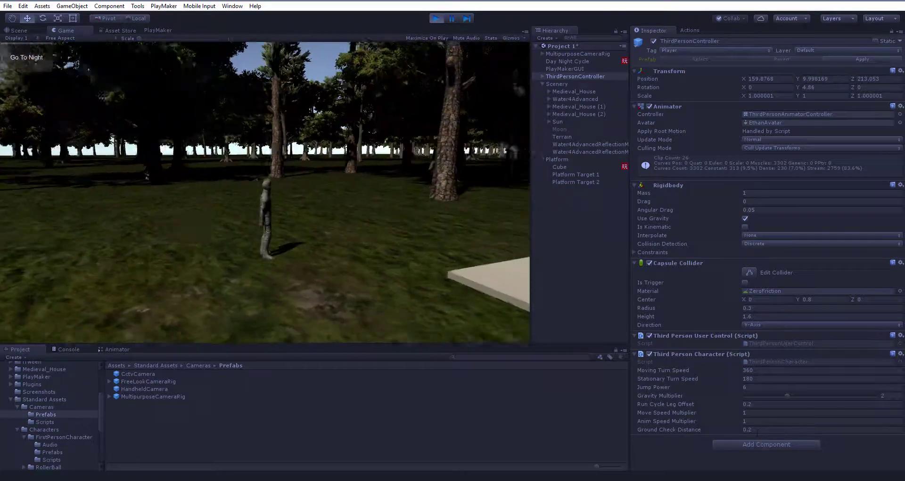
key("s")
key("w")
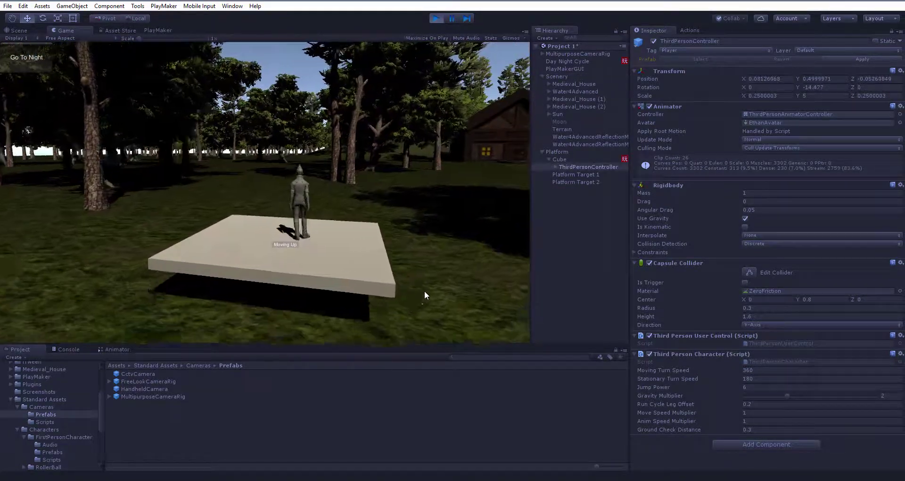
key("a")
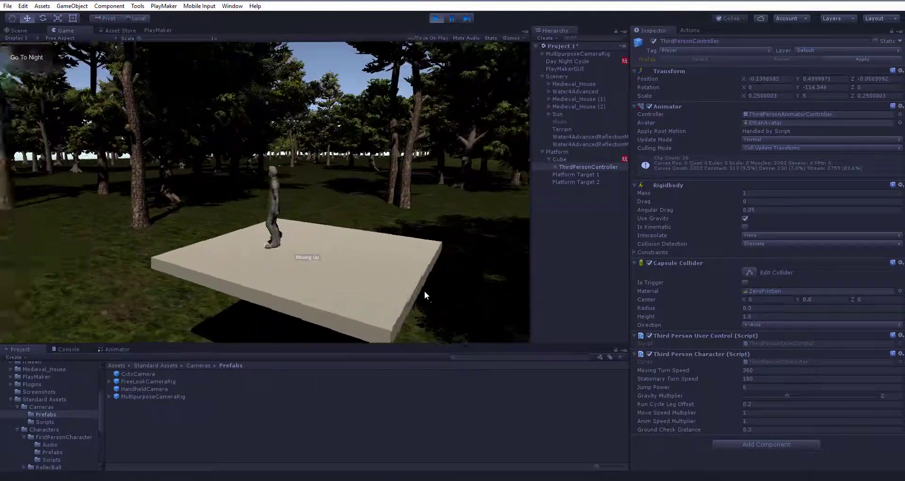
key("a")
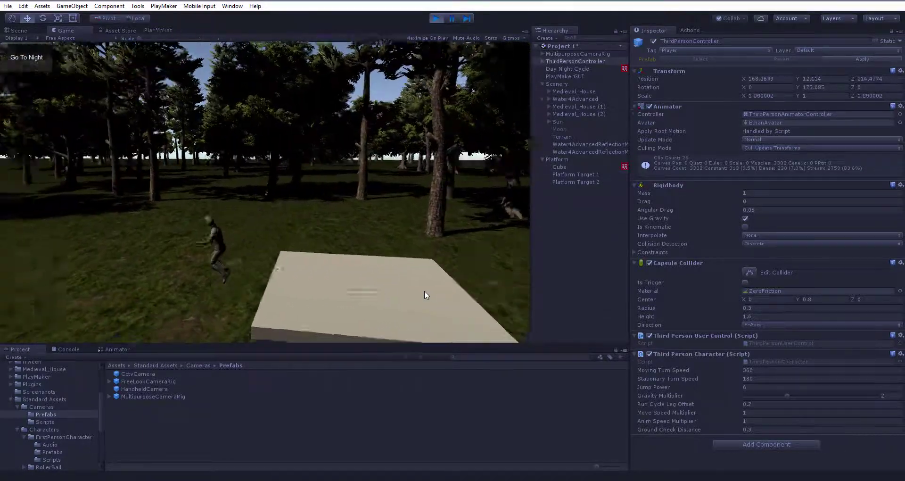
key("d")
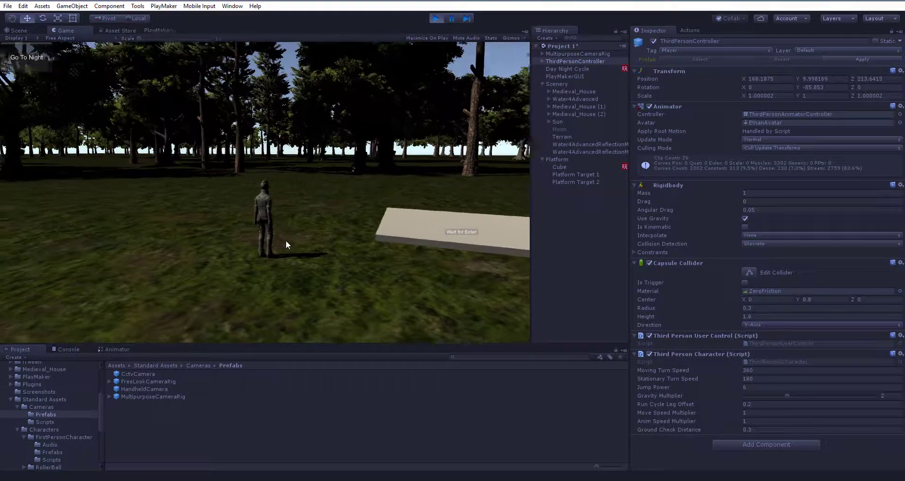